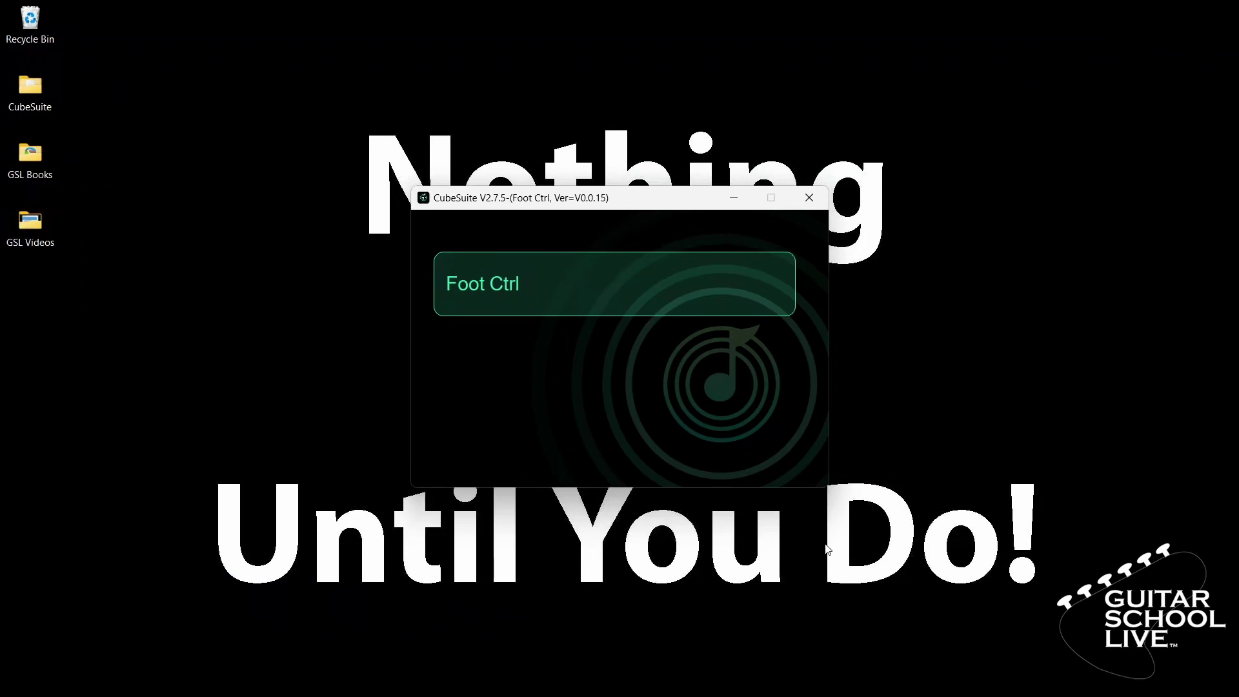
# Put Foot Ctrl in Program change B mode and show the interface's MIDI code list.
pyautogui.click(491, 284)
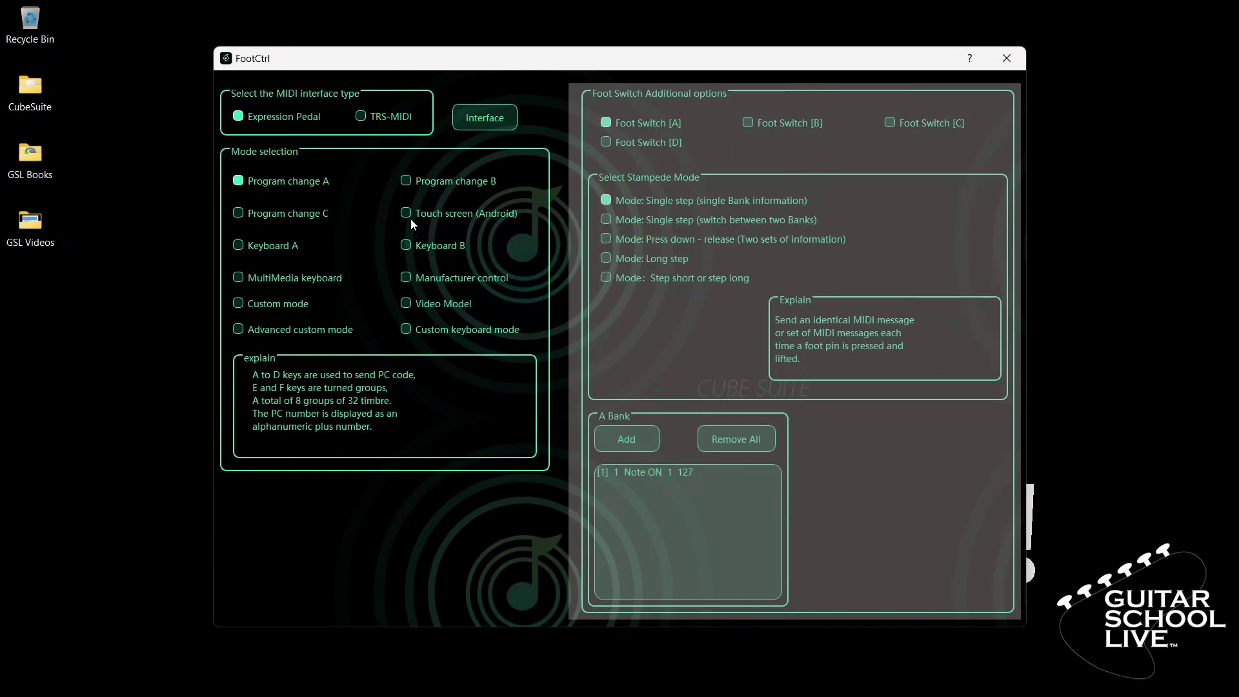
pyautogui.click(407, 181)
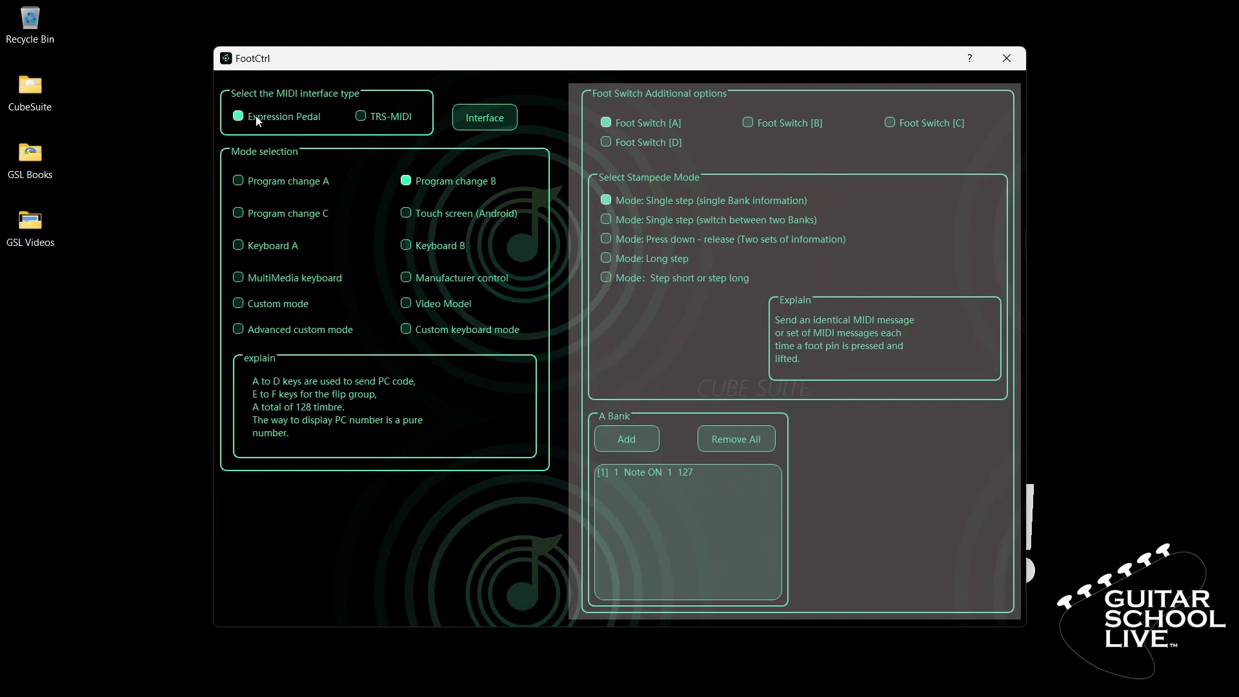
pyautogui.click(470, 117)
# Add MIDI code entry [1] on channel 1 with Data 11, Loosen Value 127, Step On 0.
pyautogui.click(487, 153)
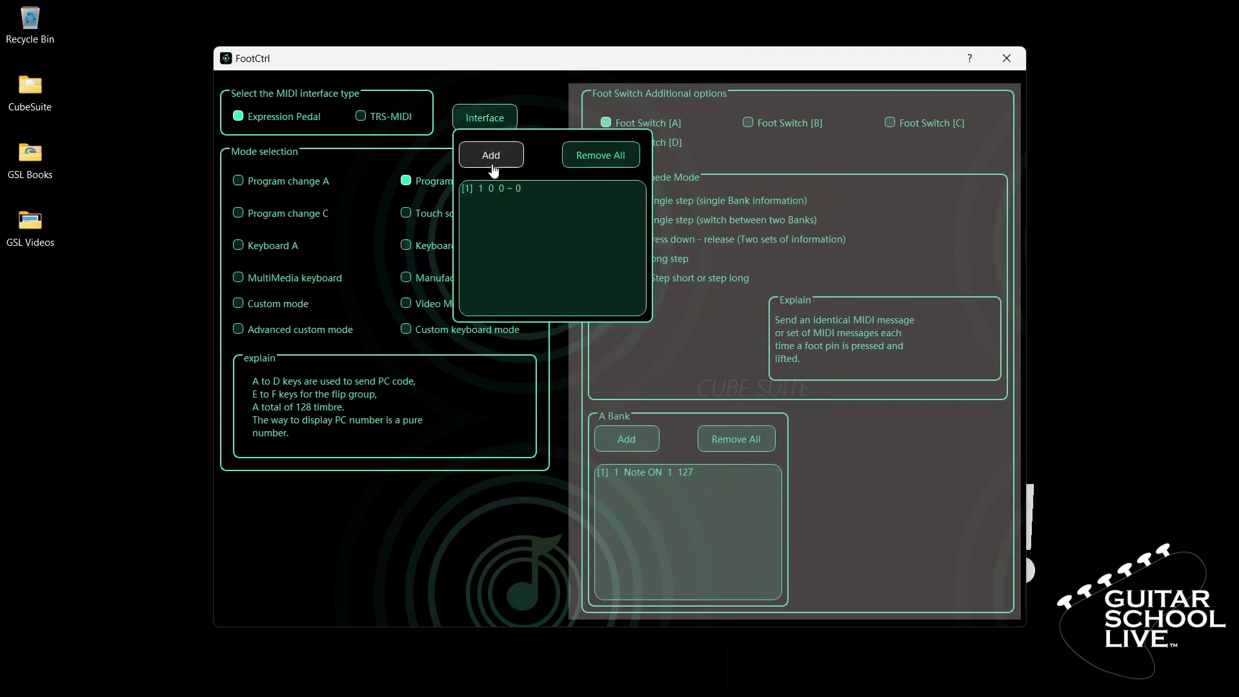
pyautogui.click(494, 187)
pyautogui.doubleClick(494, 187)
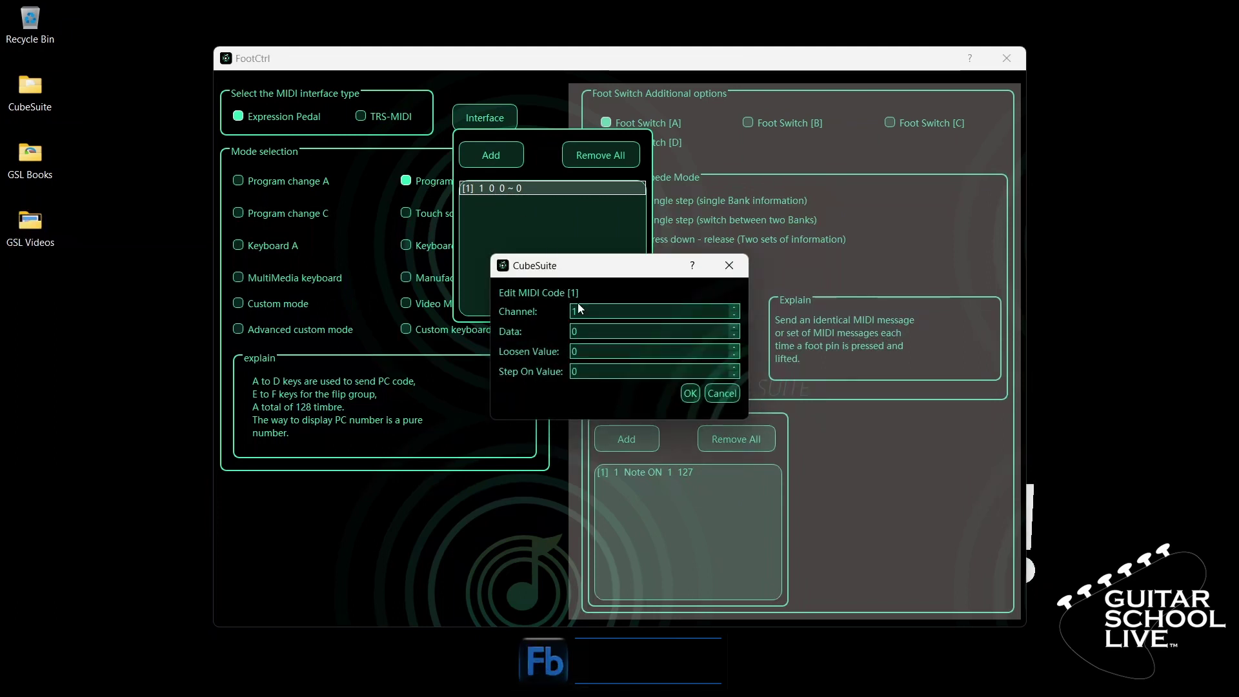
pyautogui.moveTo(584, 335); pyautogui.dragTo(574, 333)
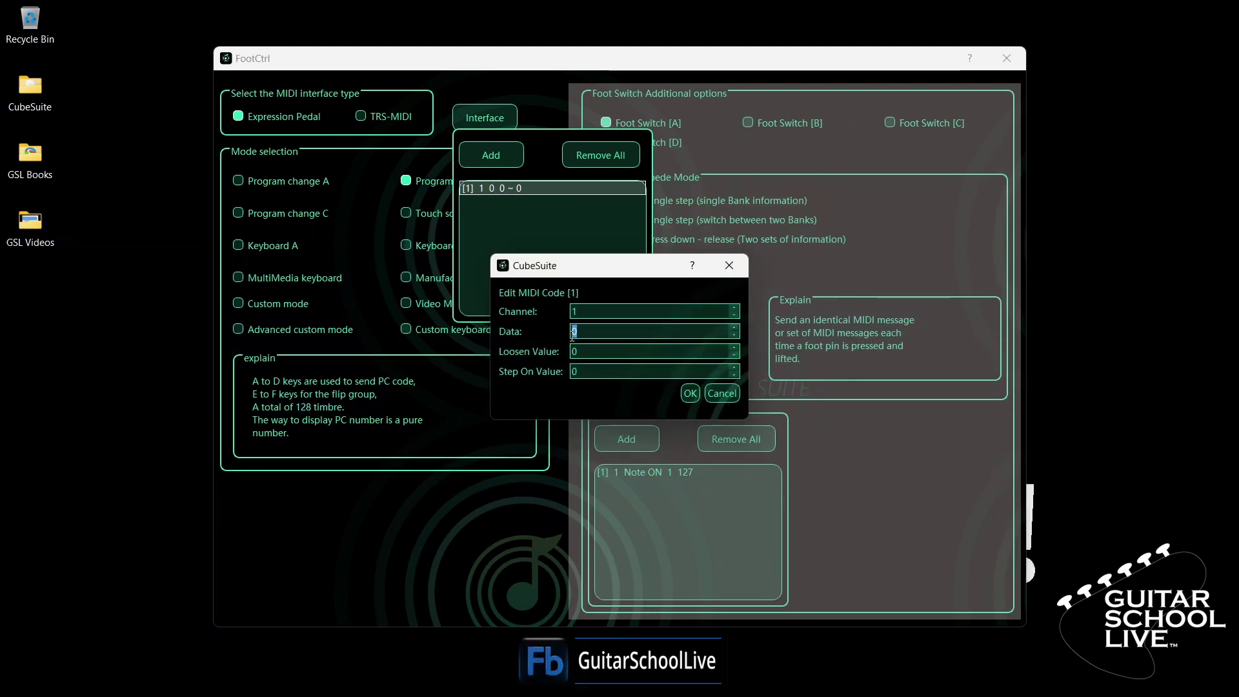
pyautogui.write('11')
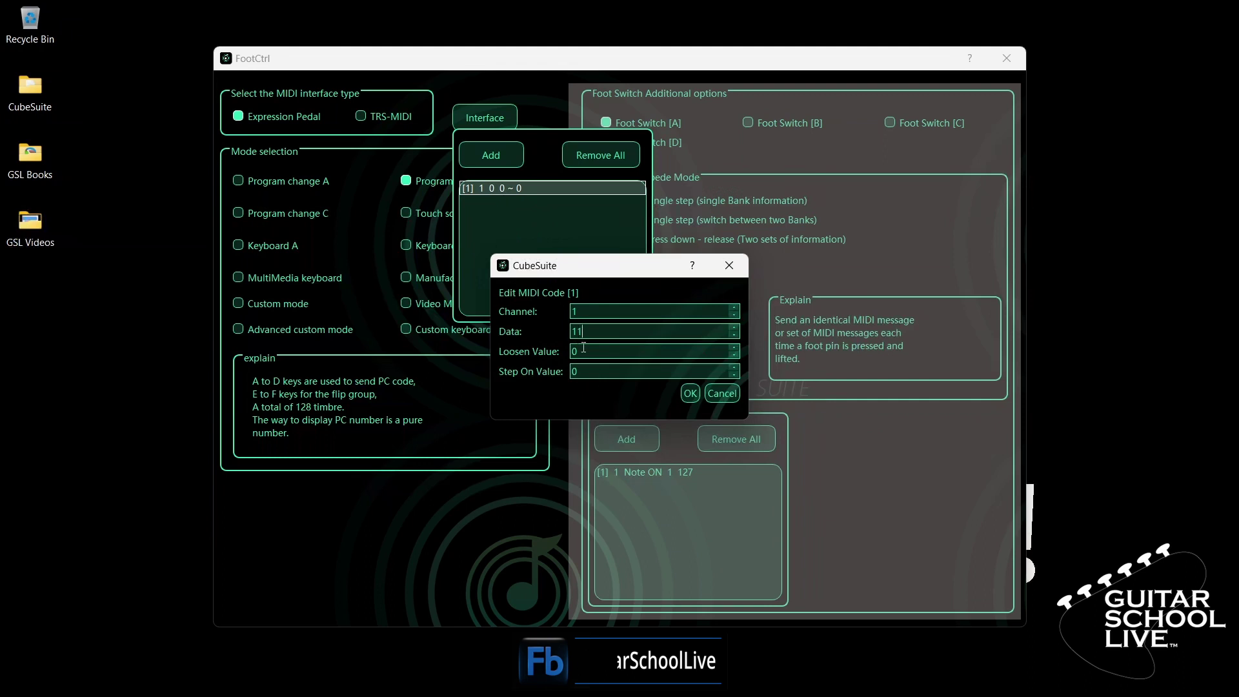
pyautogui.moveTo(579, 352); pyautogui.dragTo(570, 352)
pyautogui.write('127')
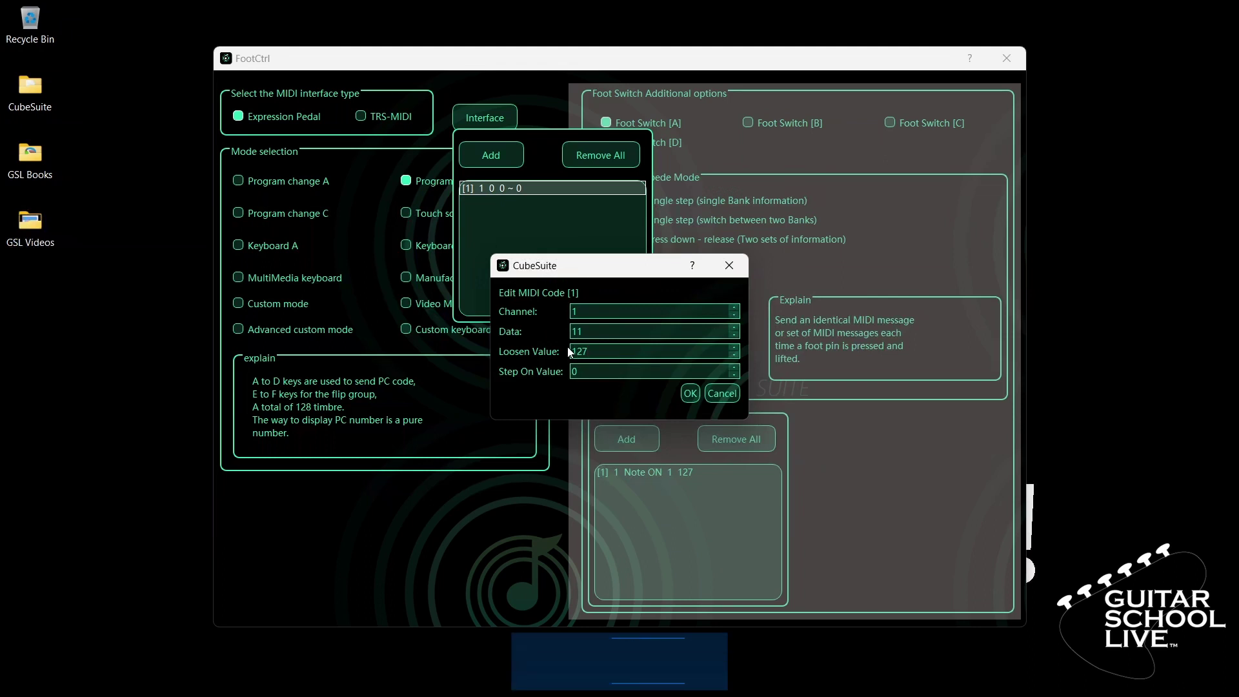
pyautogui.click(586, 369)
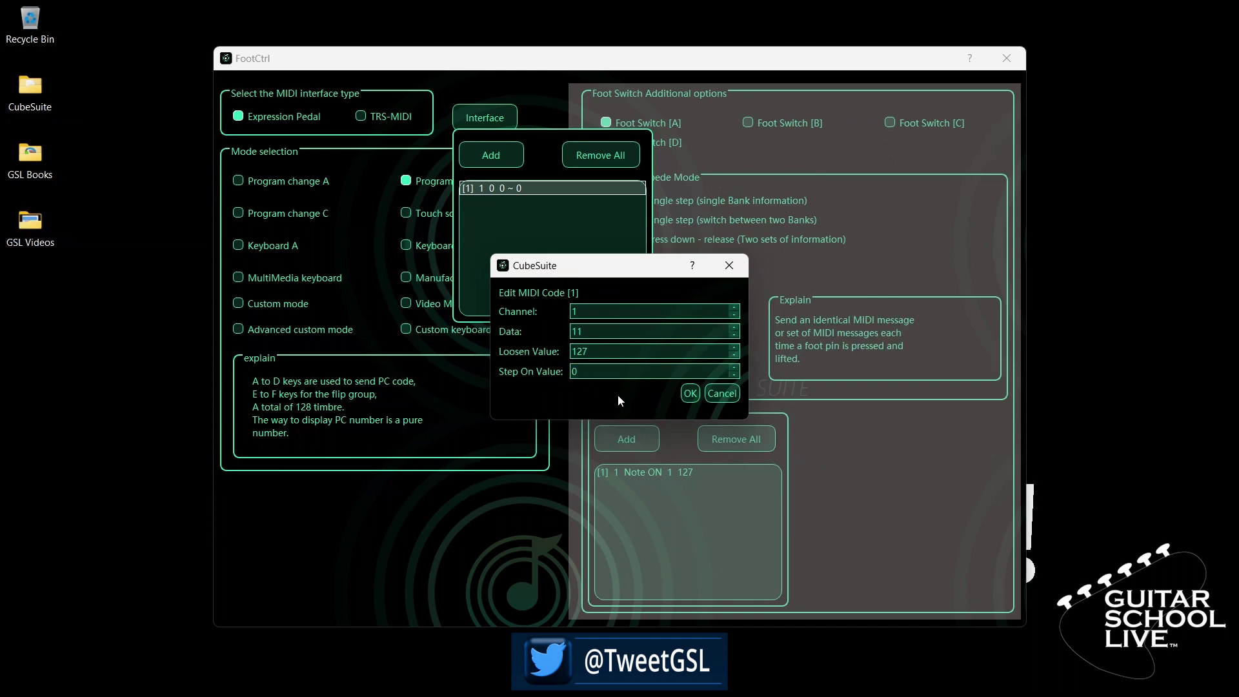
pyautogui.click(688, 393)
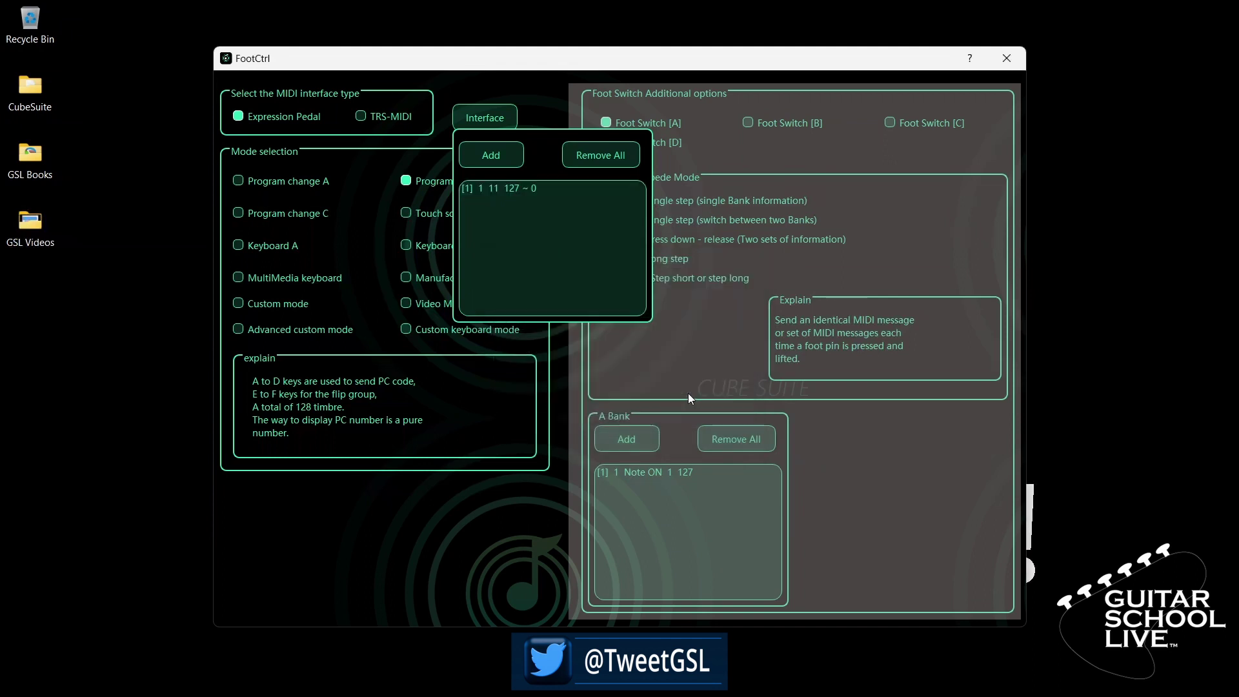
# Close the interface MIDI code list and the FootCtrl configuration window.
pyautogui.click(485, 118)
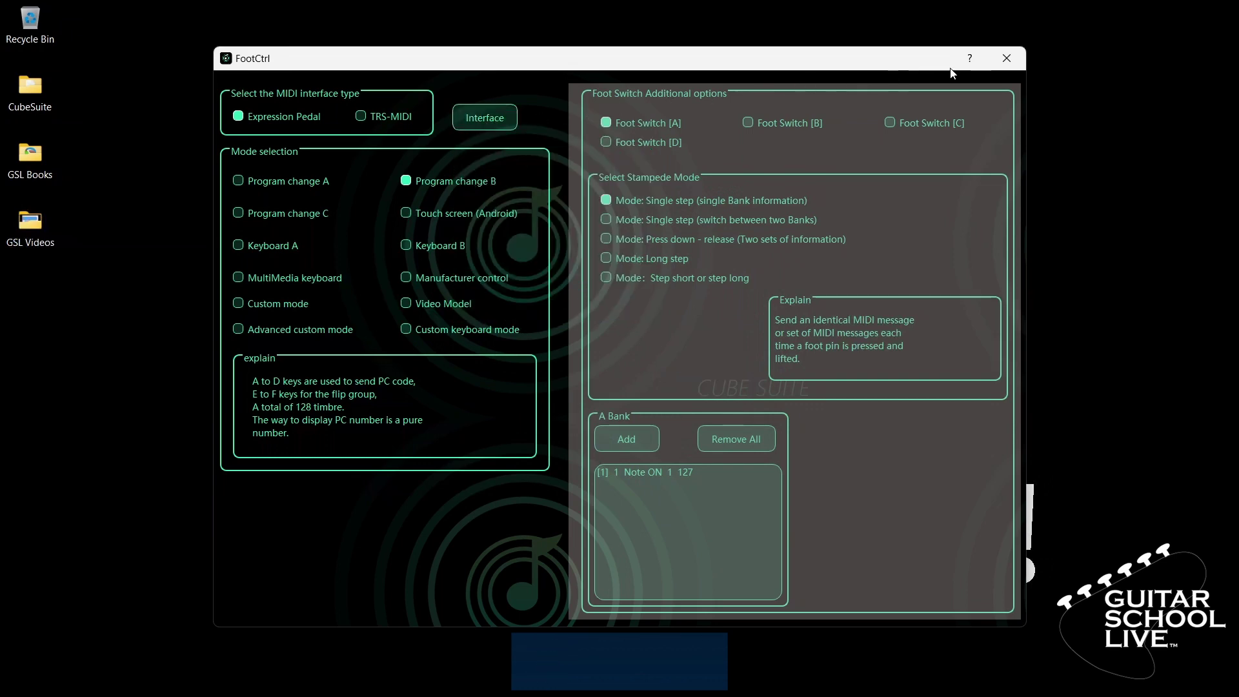
pyautogui.click(1005, 59)
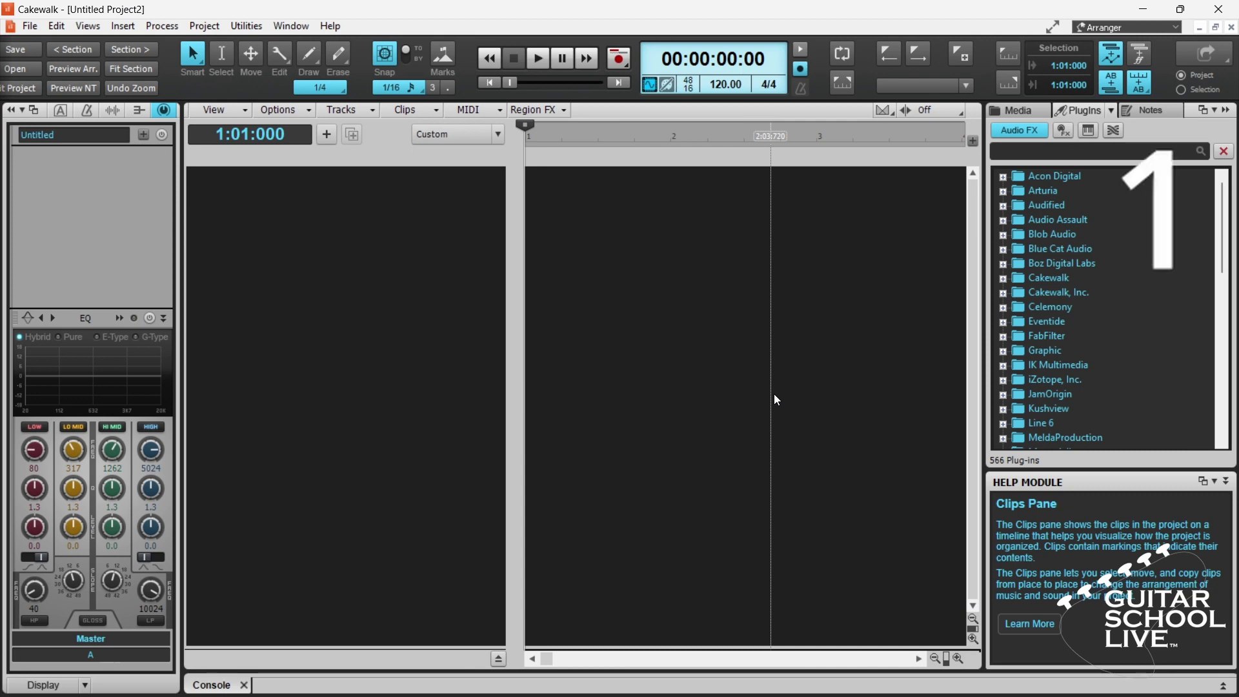
# Open Cakewalk's Edit menu on the empty project.
pyautogui.click(51, 28)
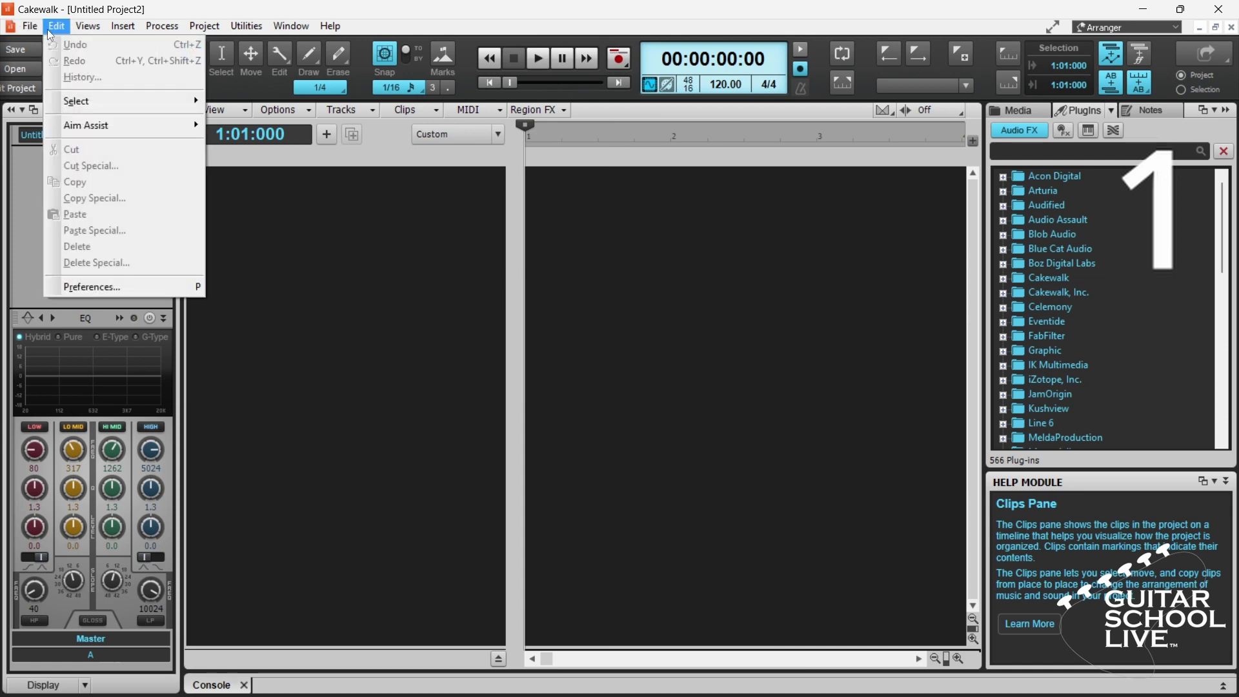
# Enable USB-Midi and Focusrite USB MIDI under MIDI Devices preferences, apply, and close Preferences.
pyautogui.click(109, 289)
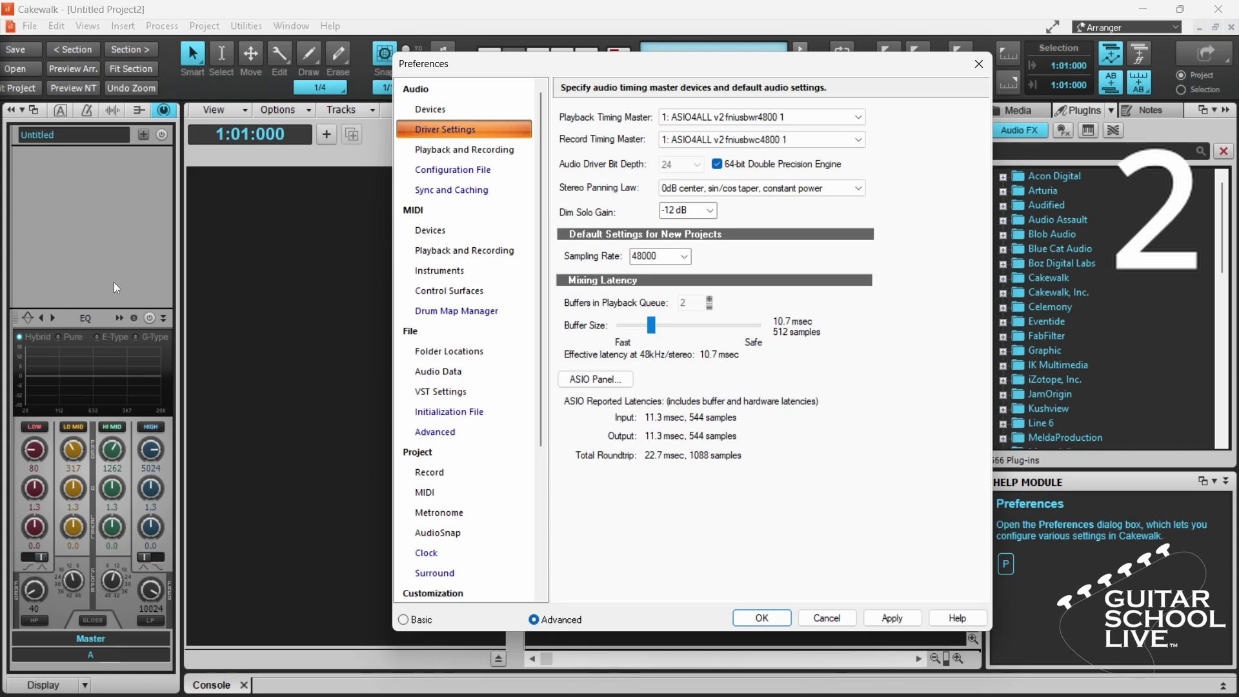
pyautogui.click(426, 235)
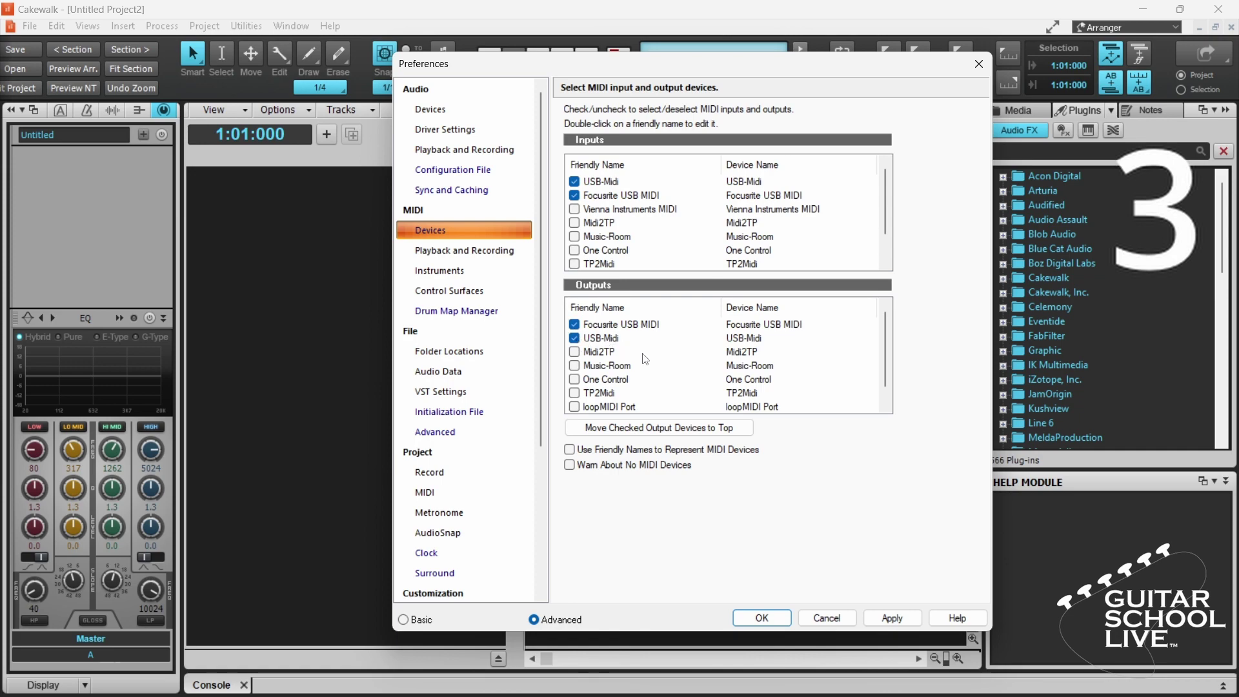
pyautogui.click(885, 623)
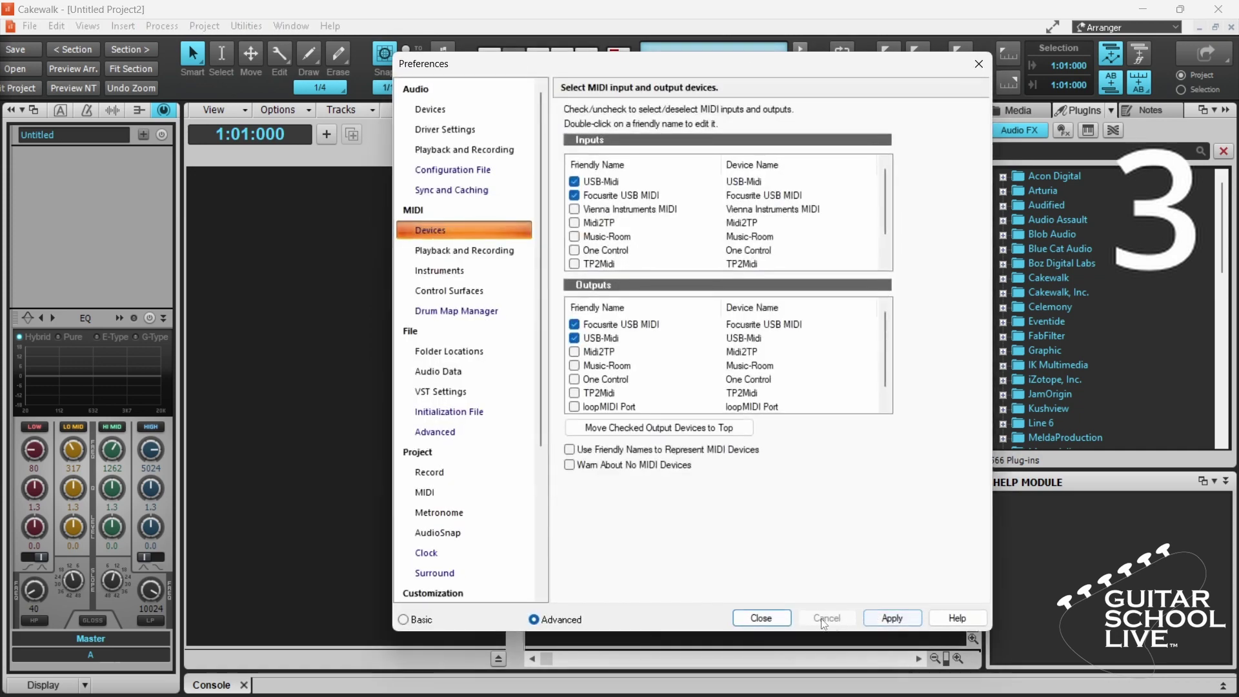
pyautogui.click(757, 604)
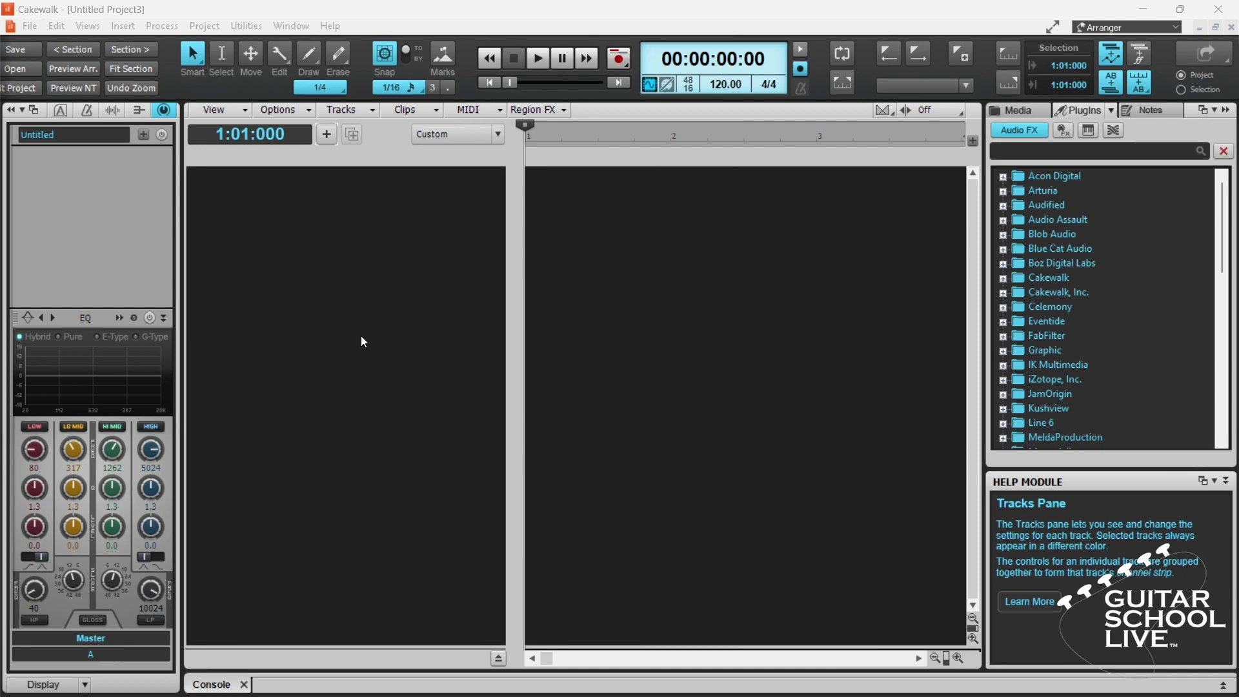
# Set up an Instrument track with Archetype Nolly, input USB-Midi - MIDI Omni.
pyautogui.click(328, 135)
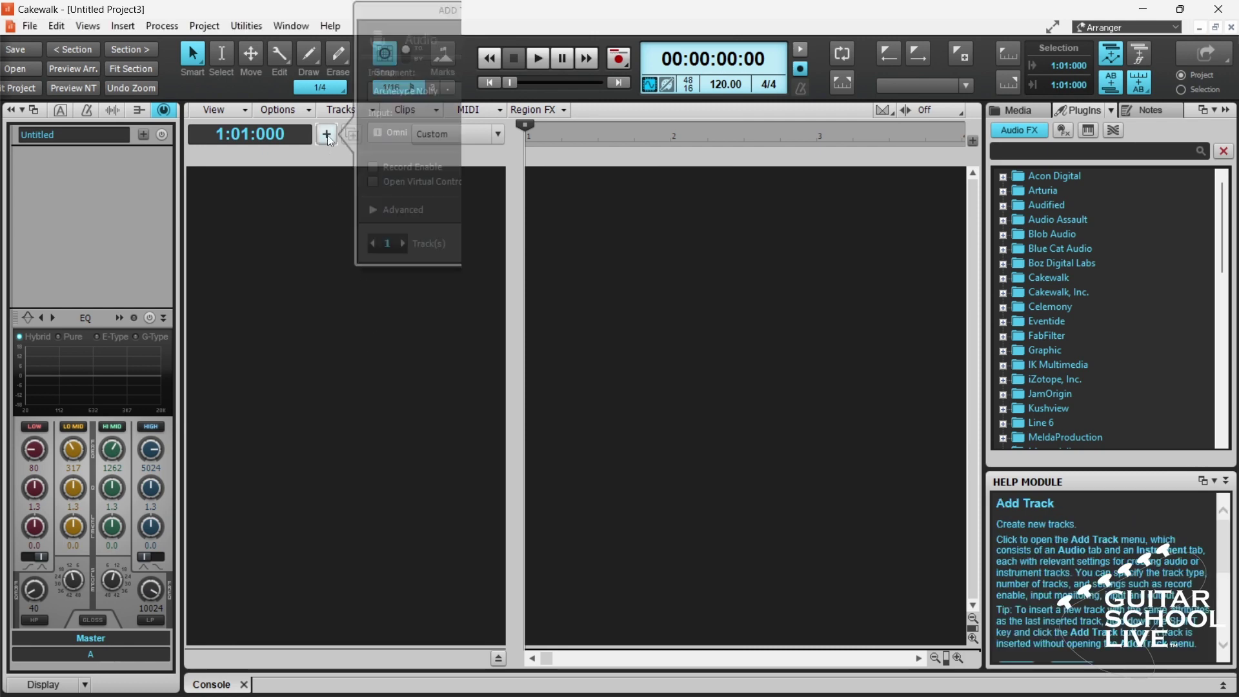
pyautogui.click(513, 51)
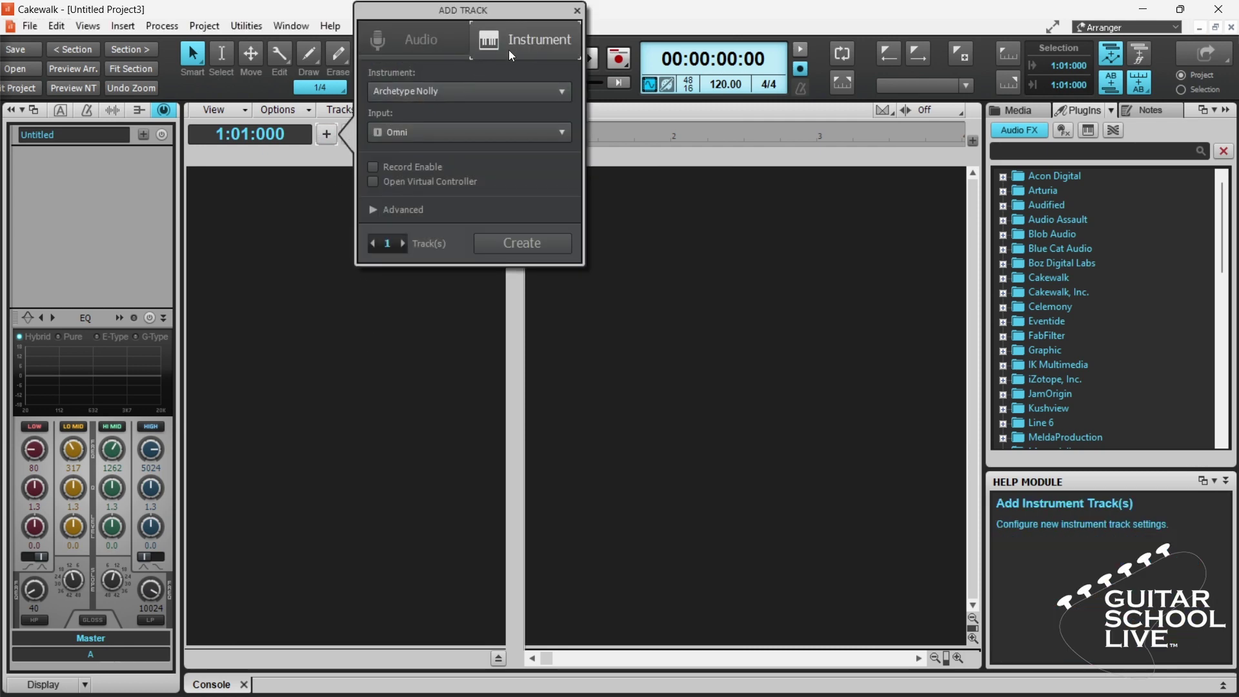
pyautogui.click(504, 92)
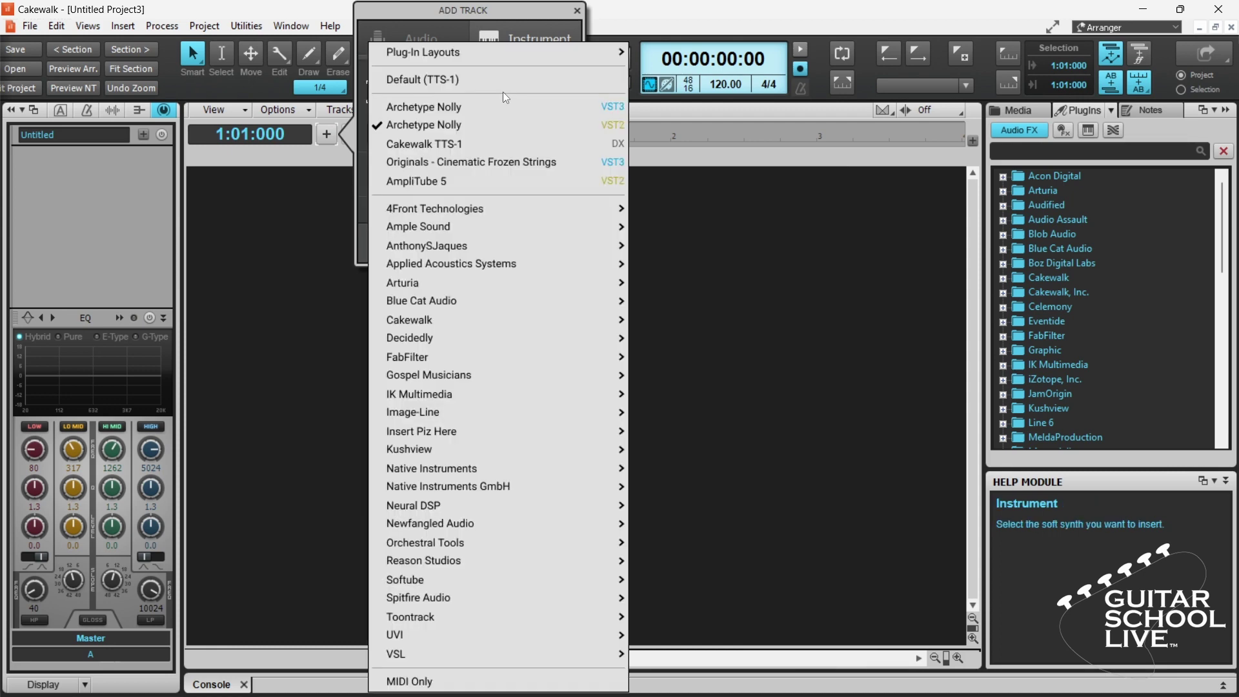
pyautogui.click(453, 126)
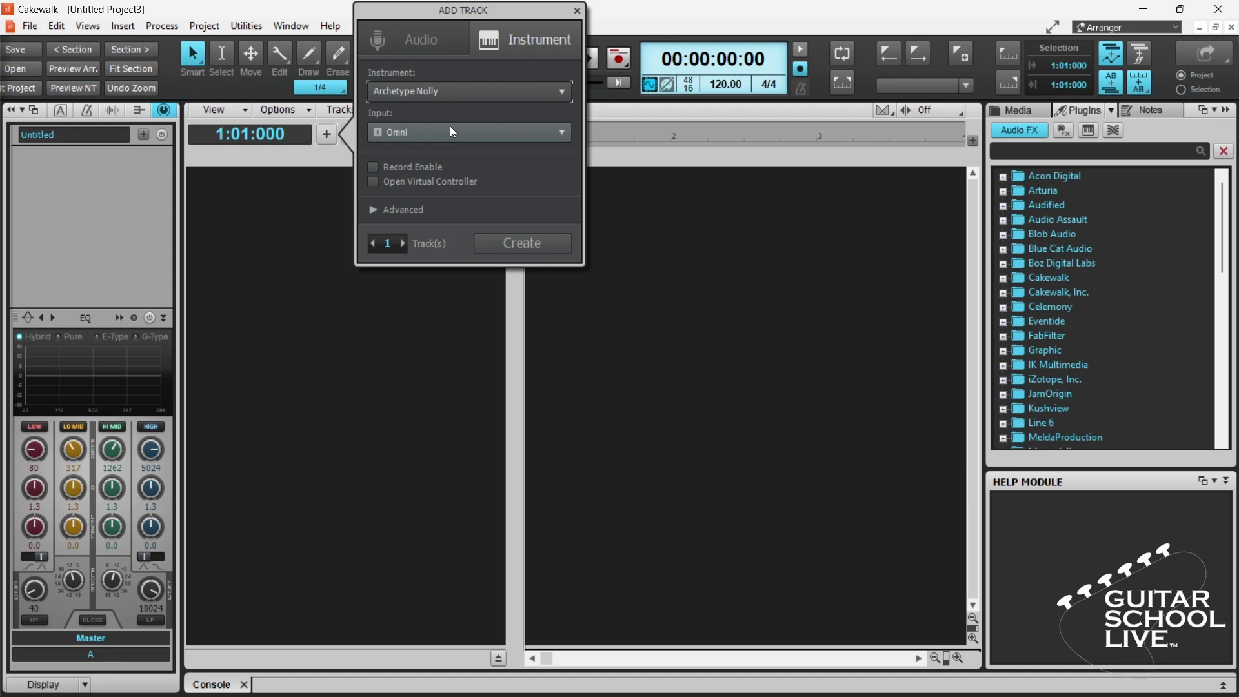
pyautogui.click(453, 133)
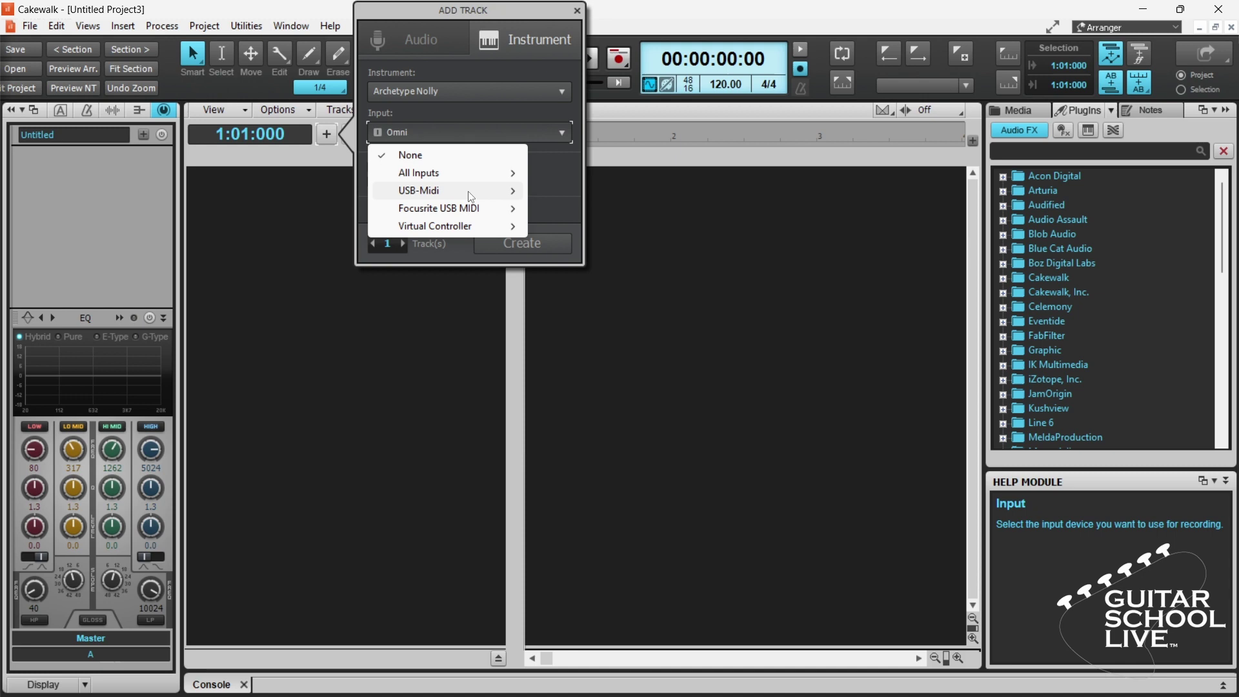
pyautogui.moveTo(471, 197)
pyautogui.click(574, 189)
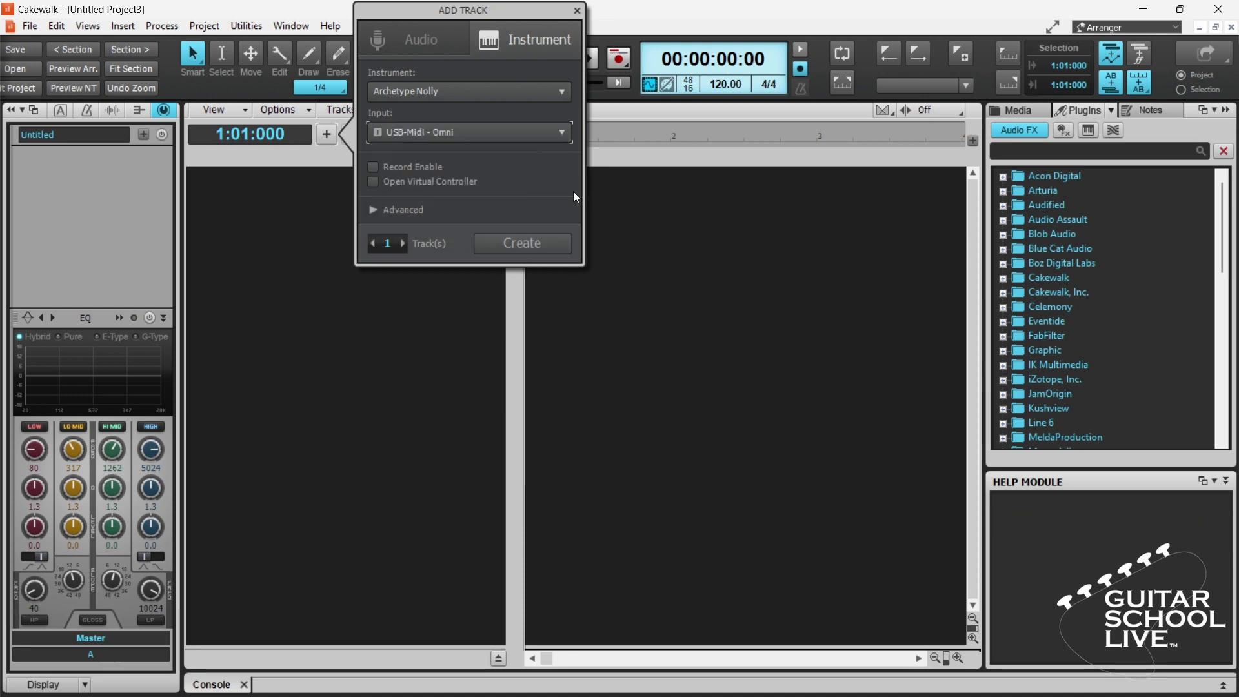
# Create the Archetype Nolly track with Split Instrument Track enabled under Advanced.
pyautogui.click(394, 211)
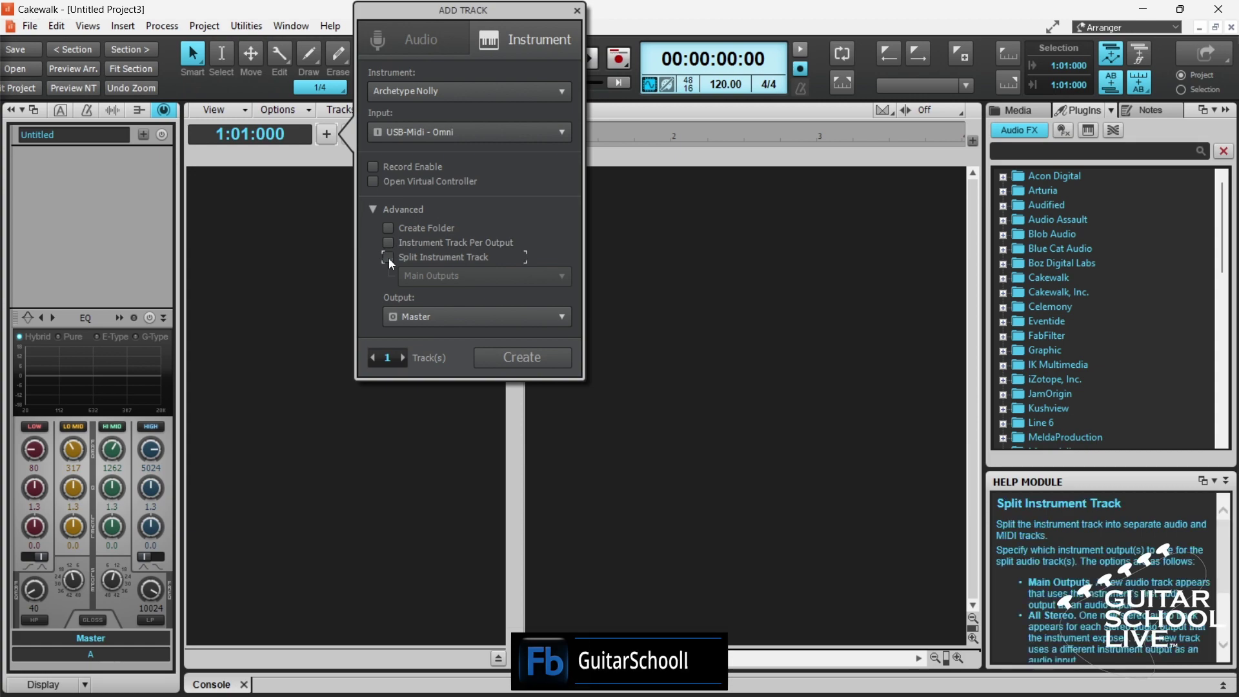
pyautogui.click(389, 257)
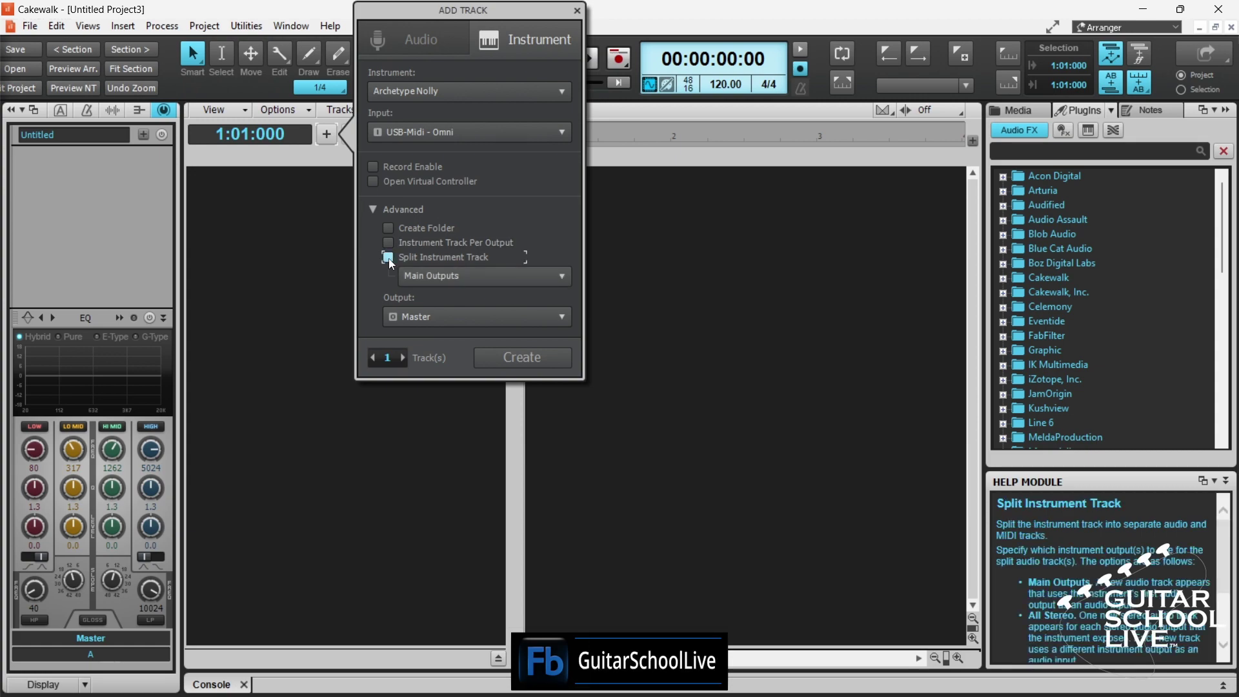
pyautogui.click(516, 357)
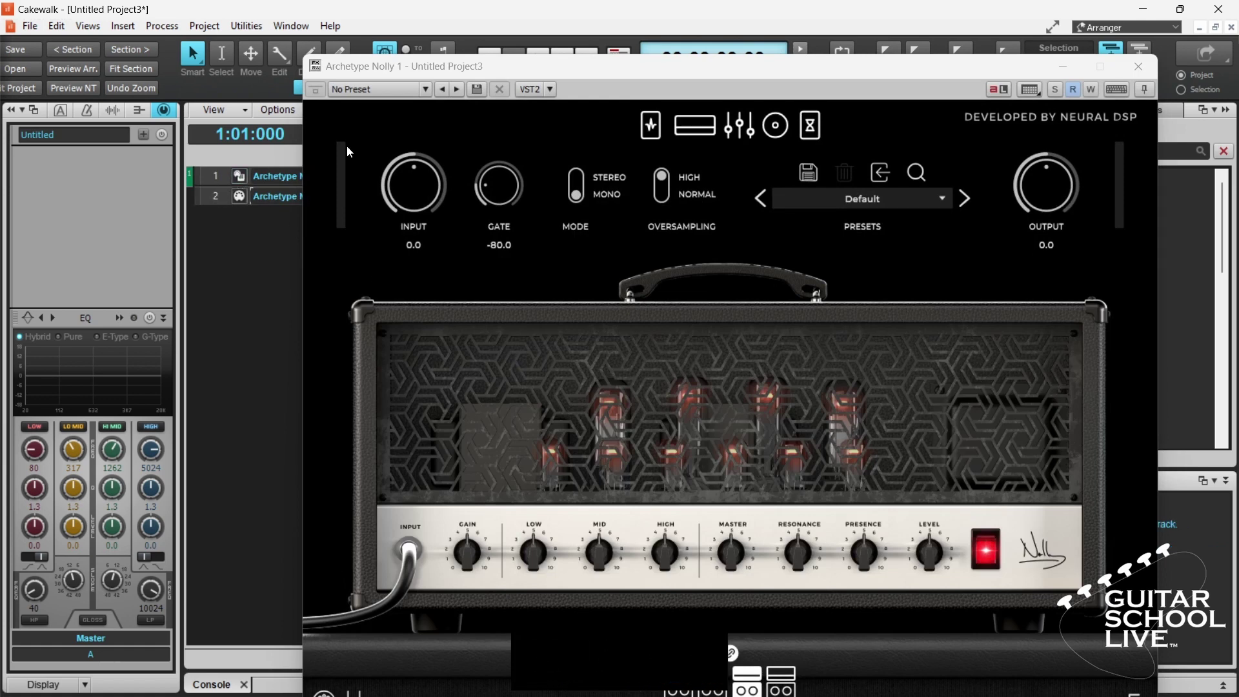
# Enable Configure as synth in the Nolly plug-in properties and move the amp window higher.
pyautogui.click(550, 89)
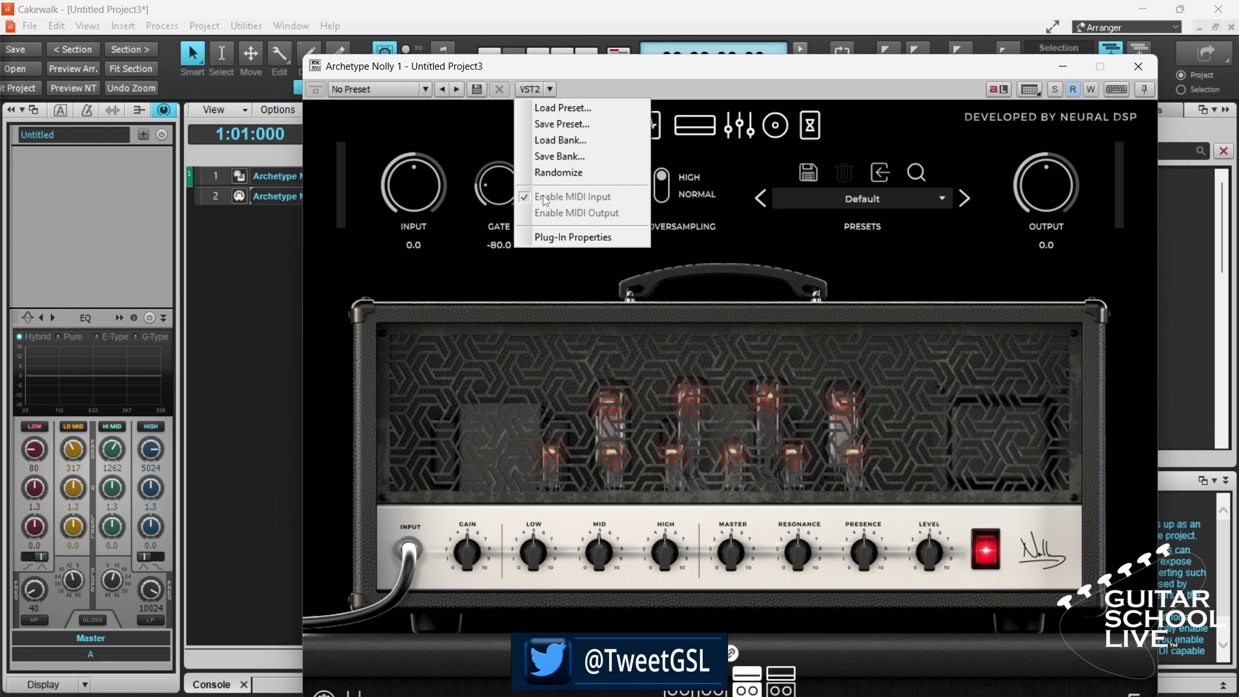
pyautogui.click(549, 89)
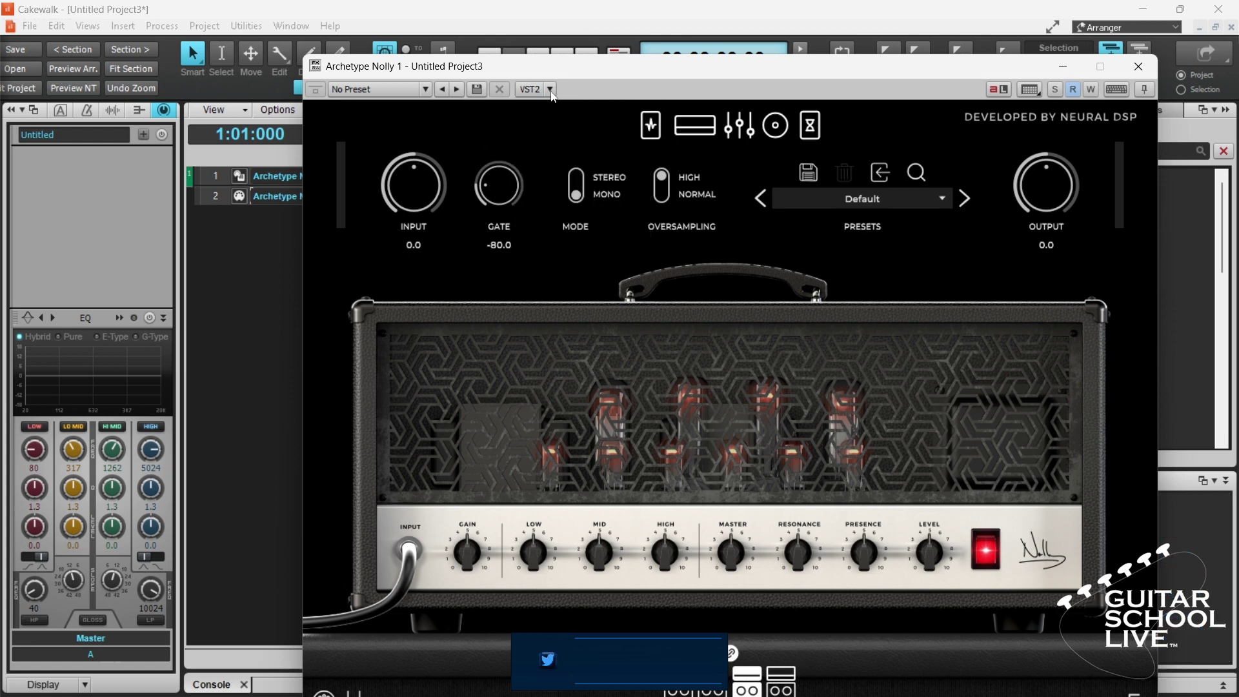
pyautogui.click(550, 89)
pyautogui.click(563, 237)
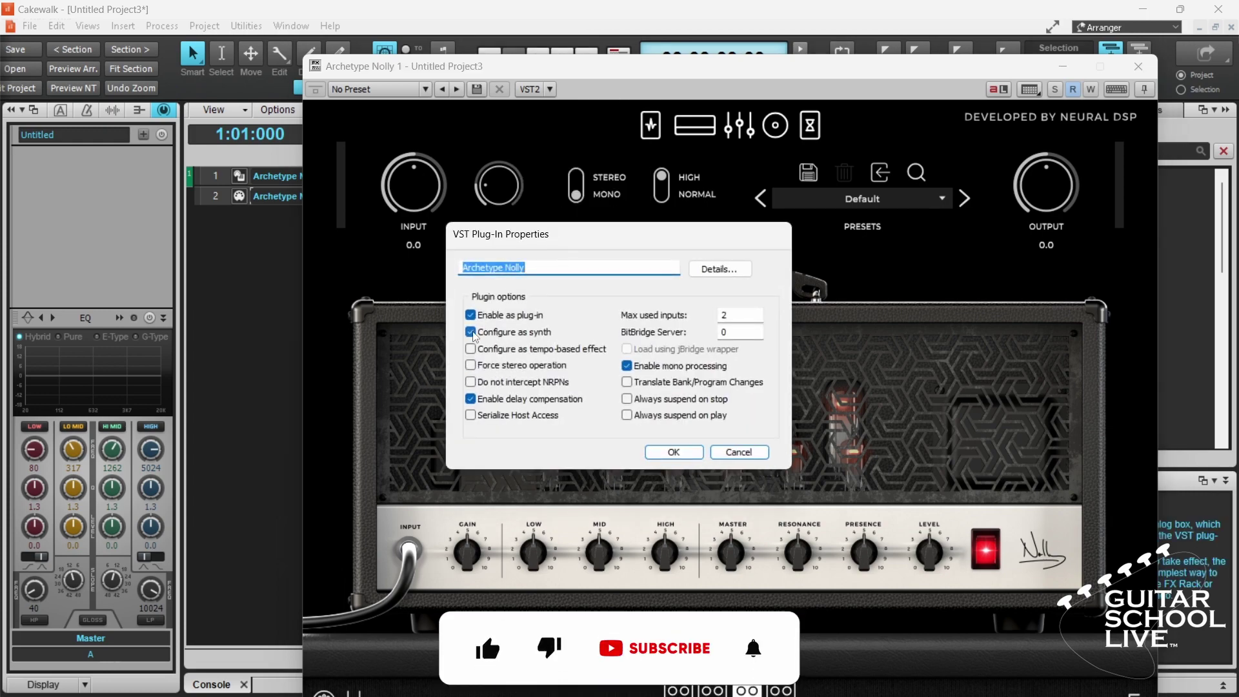
pyautogui.click(671, 451)
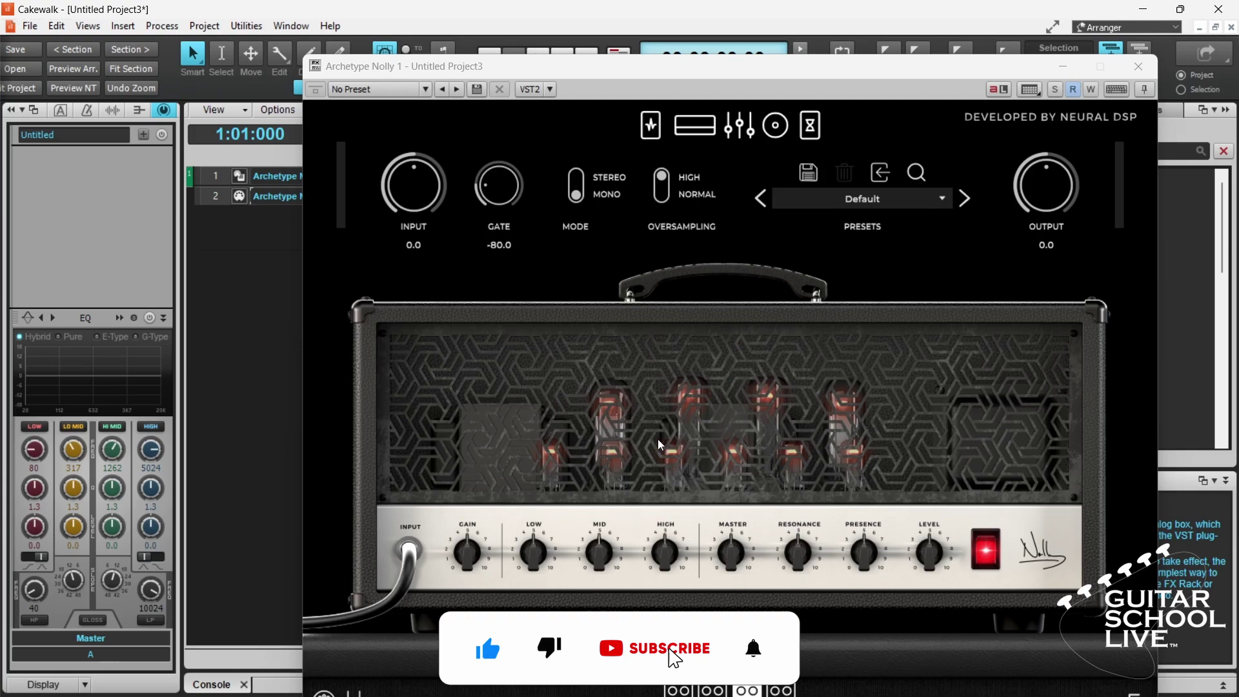
pyautogui.moveTo(650, 75); pyautogui.dragTo(648, 34)
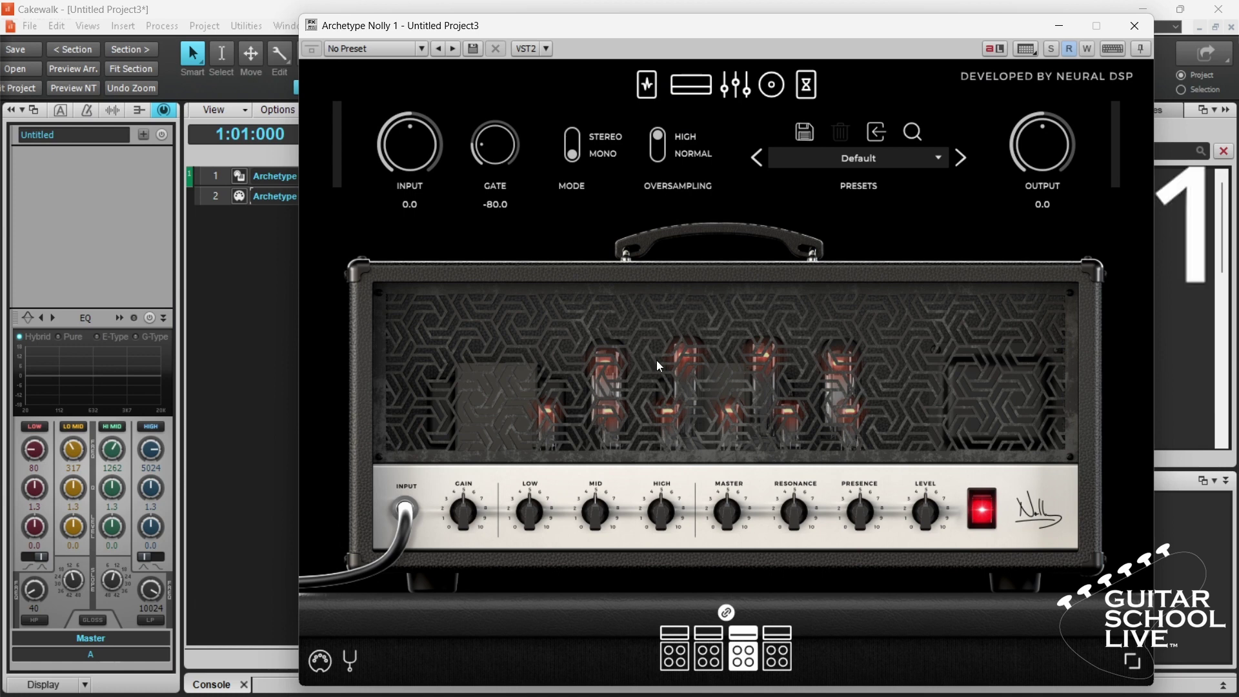
# Open Nolly's MIDI mappings panel and add eight mapping rows.
pyautogui.click(323, 660)
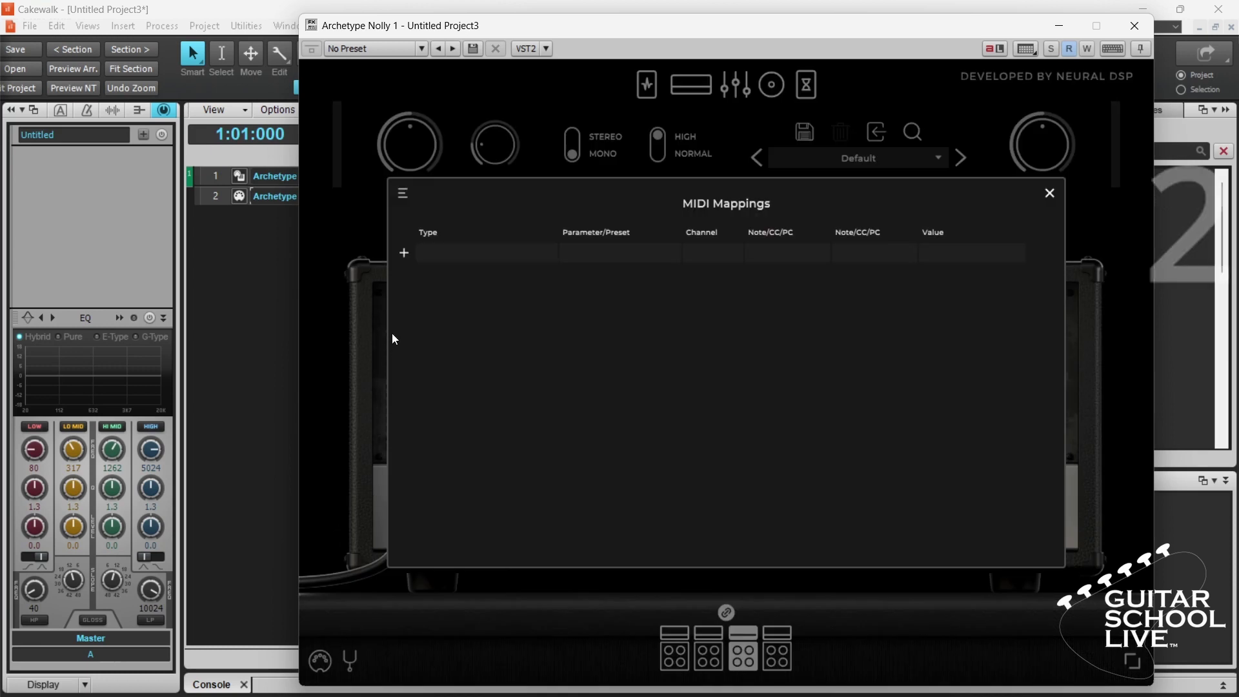
pyautogui.click(405, 254)
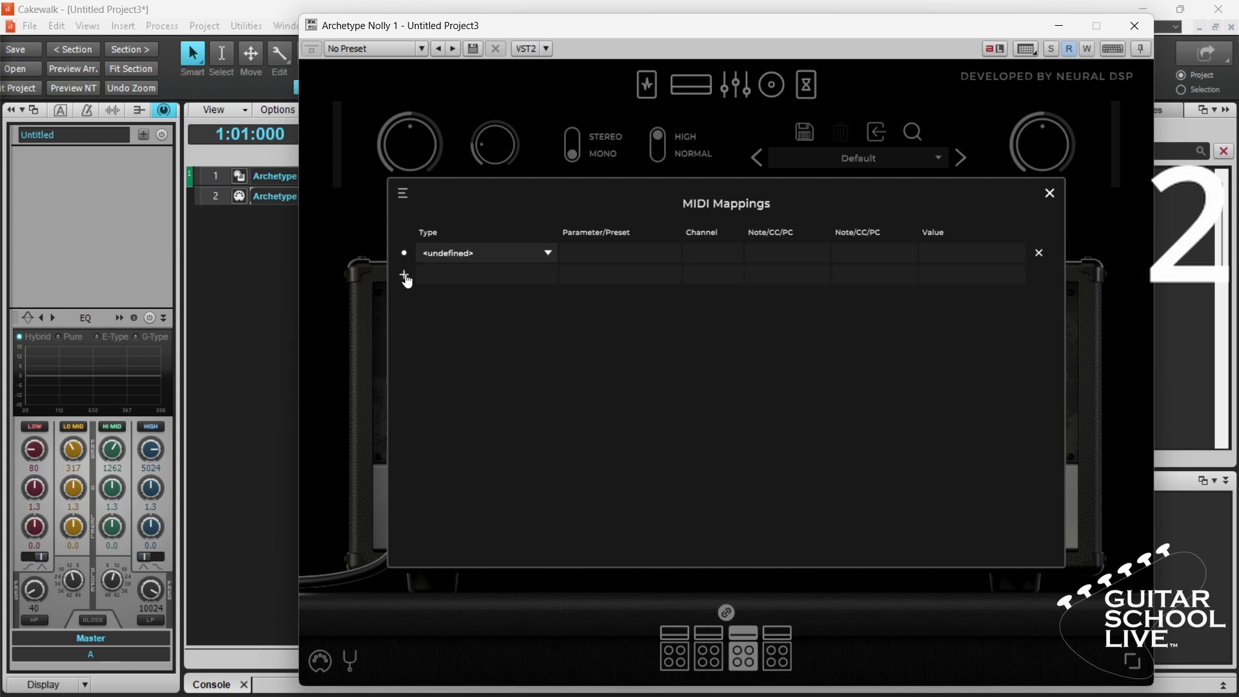
pyautogui.click(405, 275)
pyautogui.click(405, 298)
pyautogui.click(406, 318)
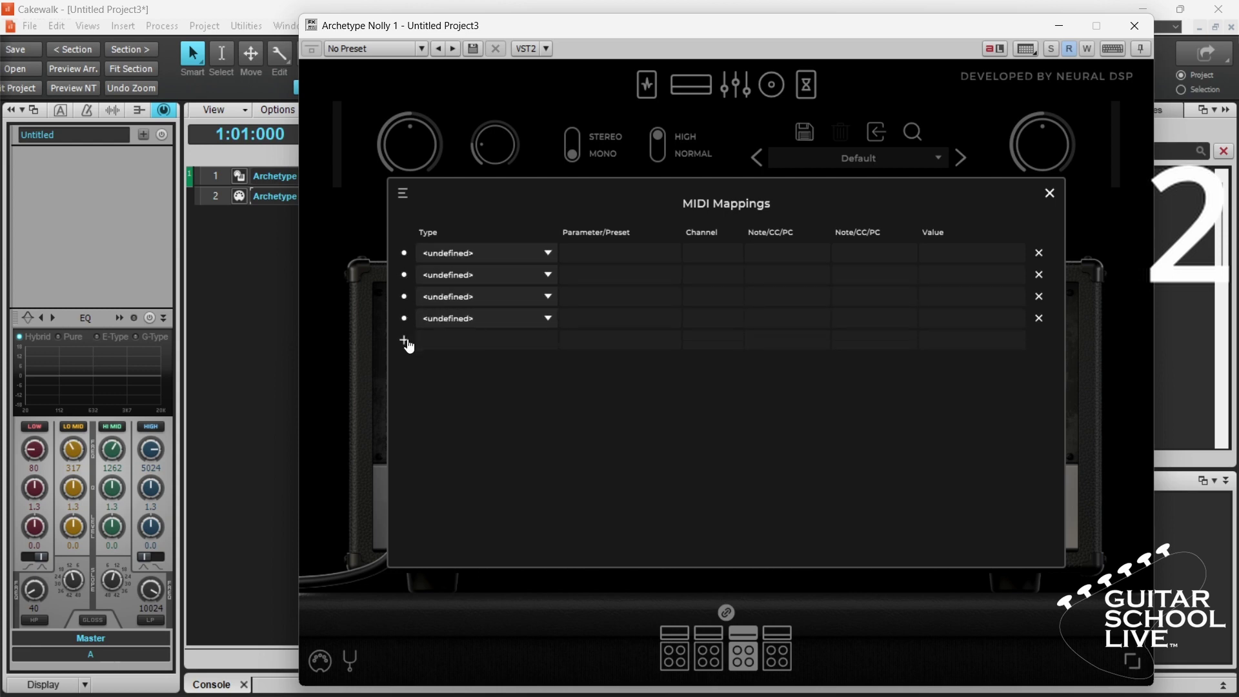
pyautogui.click(406, 340)
pyautogui.click(406, 362)
pyautogui.click(405, 384)
pyautogui.click(405, 406)
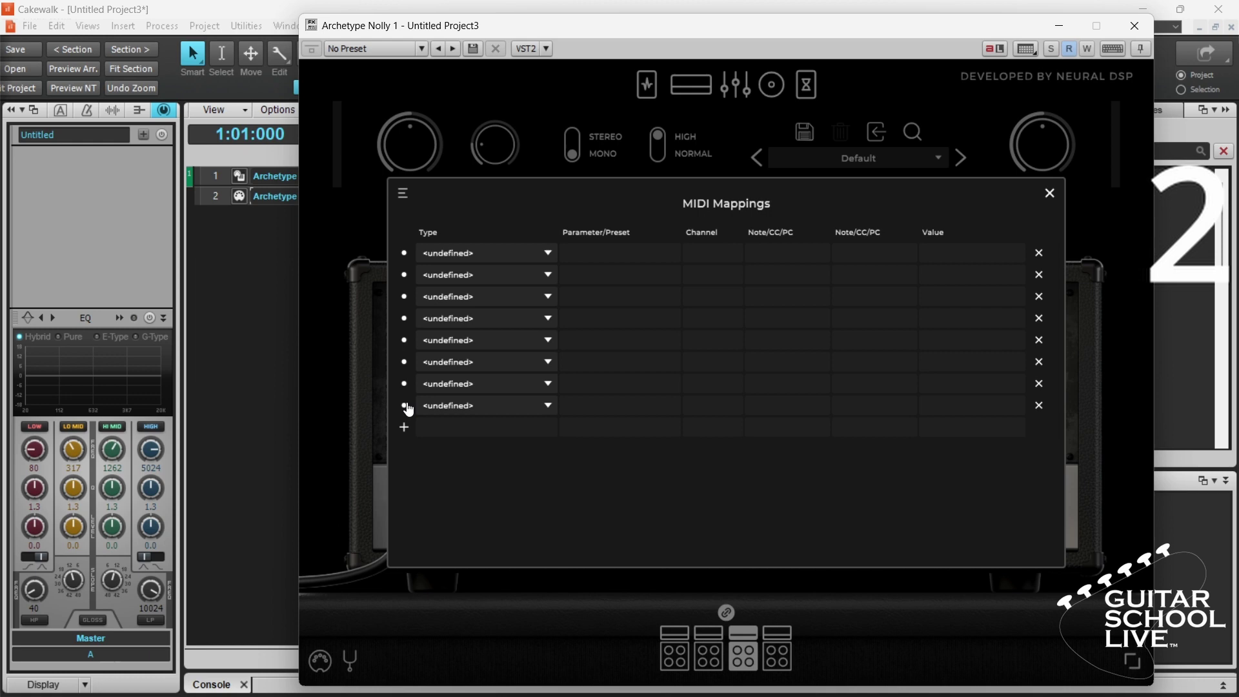
# Set mappings 1–4 to type Program Change Preset.
pyautogui.click(548, 253)
pyautogui.click(504, 584)
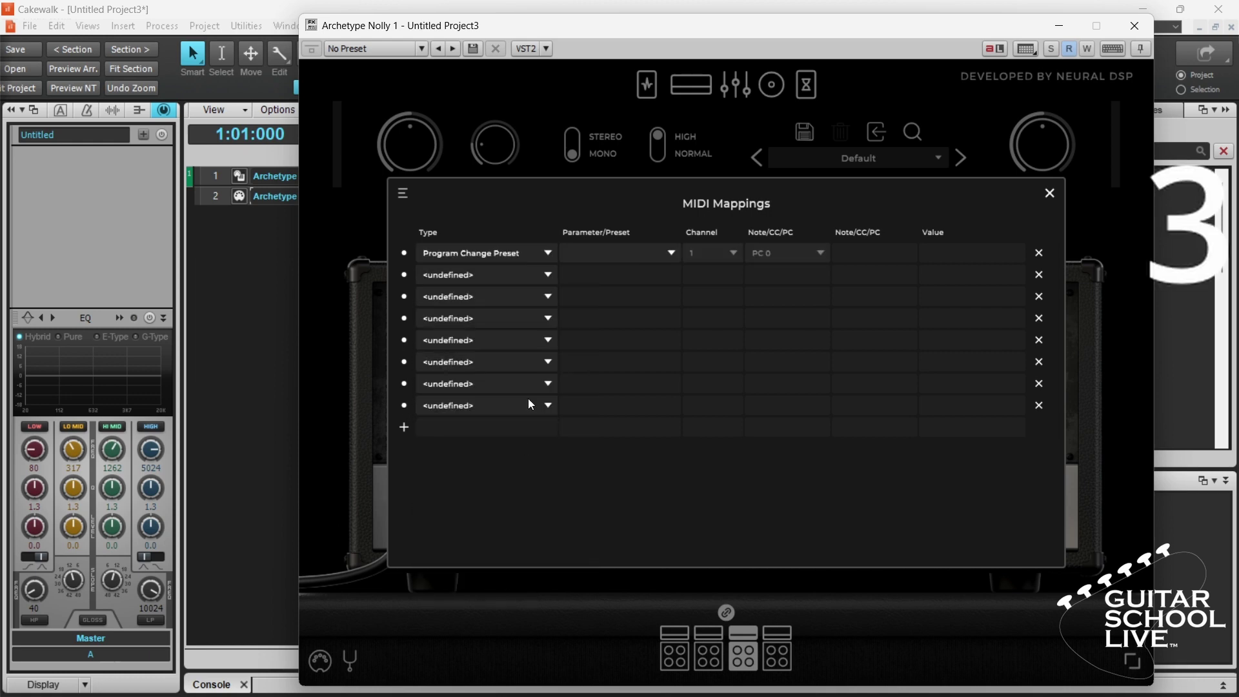
pyautogui.click(548, 275)
pyautogui.click(516, 606)
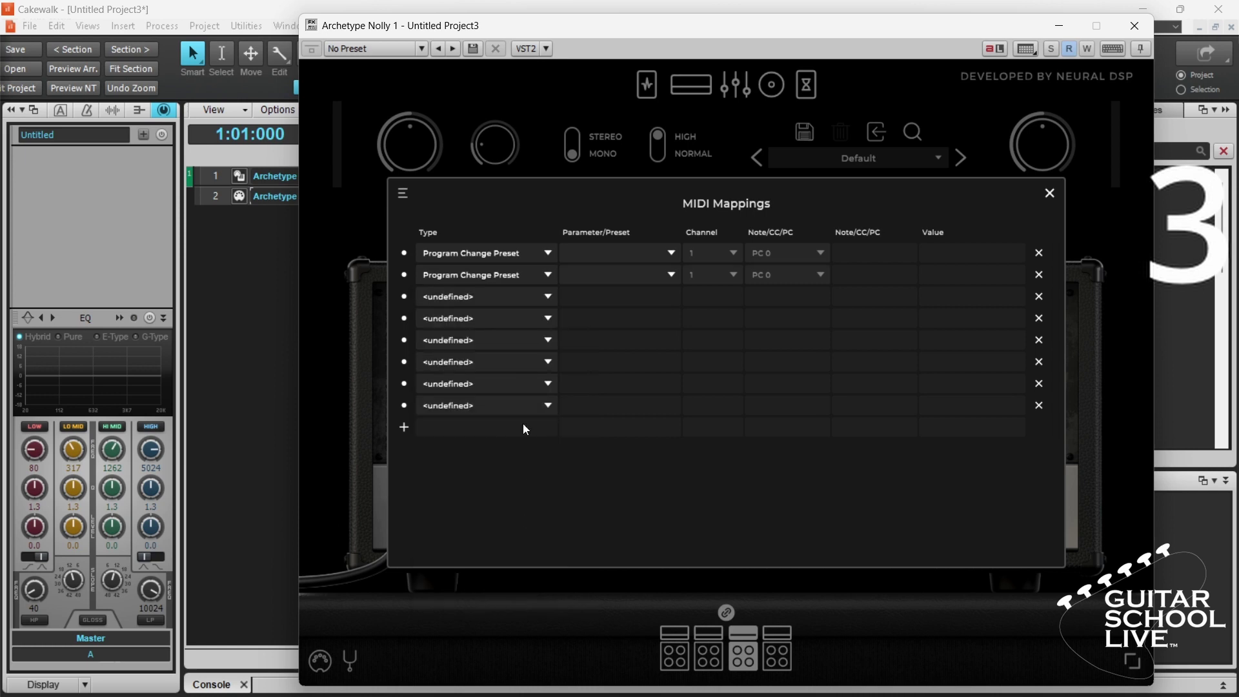
pyautogui.click(535, 302)
pyautogui.click(505, 627)
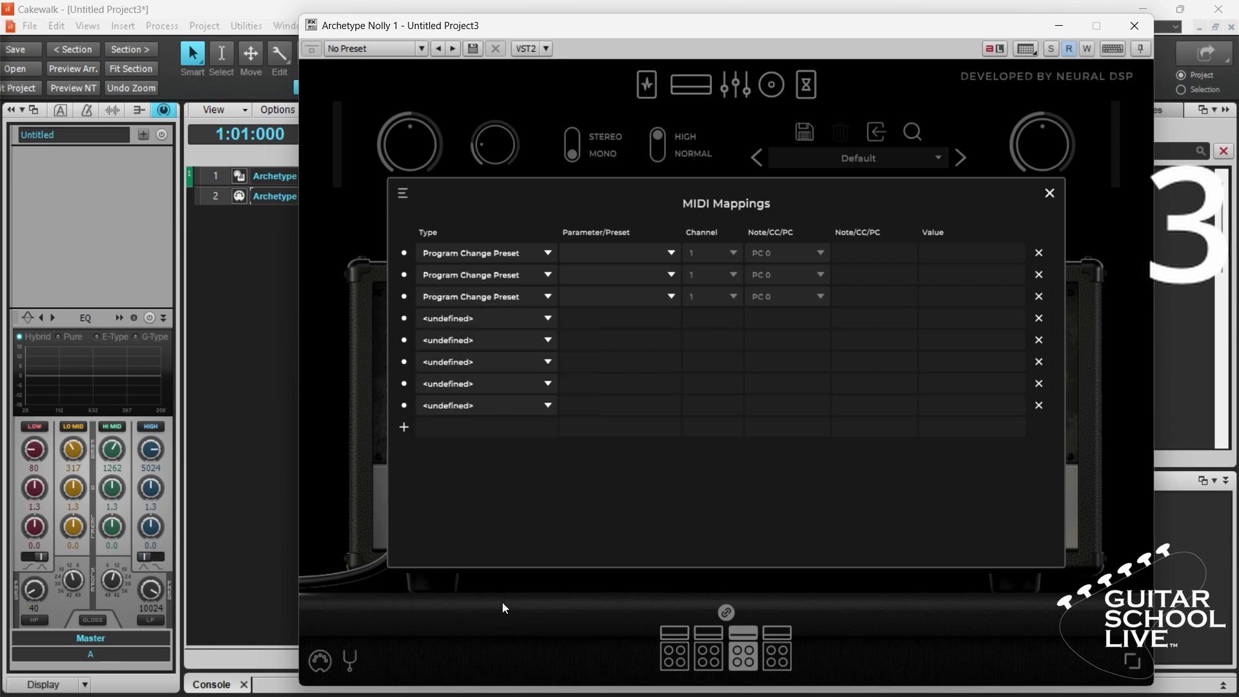
pyautogui.click(523, 319)
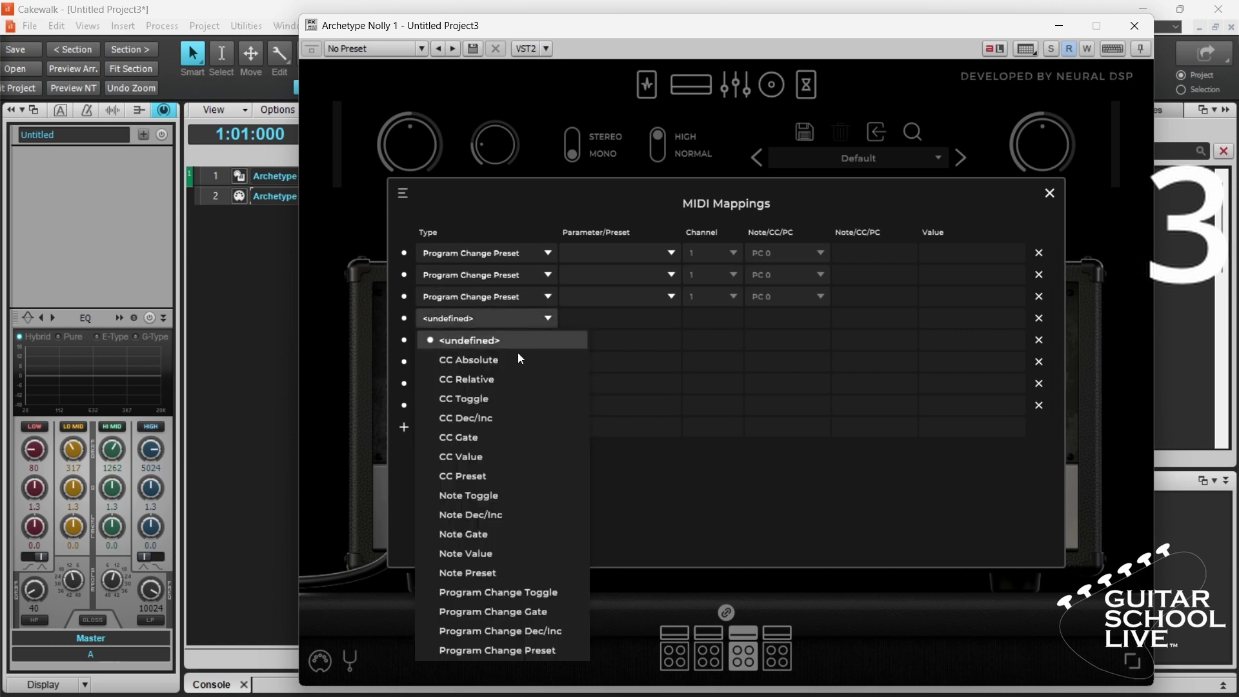
pyautogui.click(524, 649)
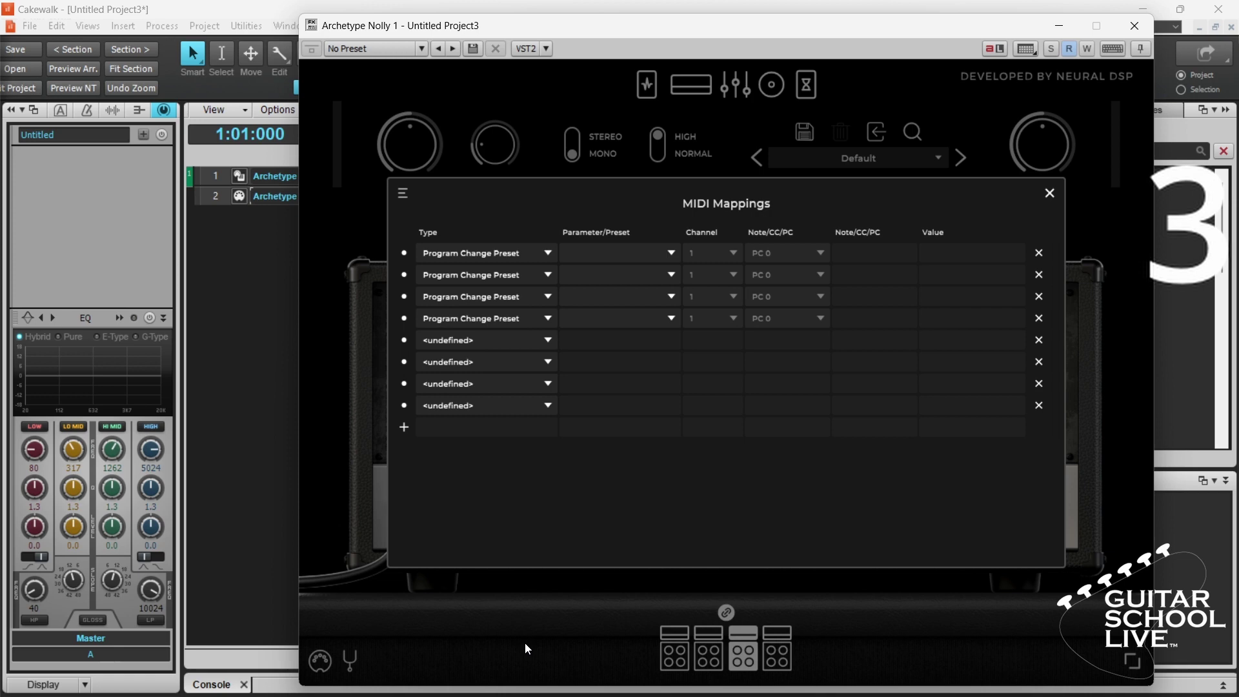
# Set mappings 5–8 to type Program Change Toggle.
pyautogui.click(548, 341)
pyautogui.click(544, 606)
pyautogui.click(544, 365)
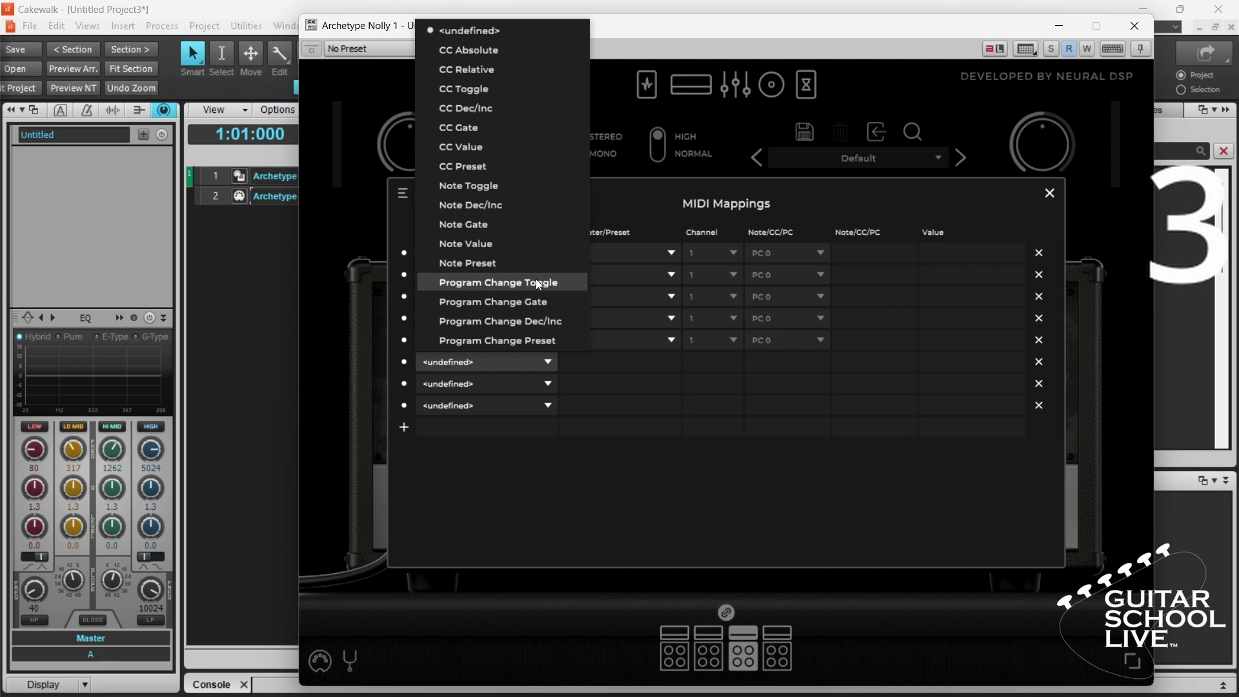
pyautogui.click(536, 282)
pyautogui.click(539, 381)
pyautogui.click(543, 304)
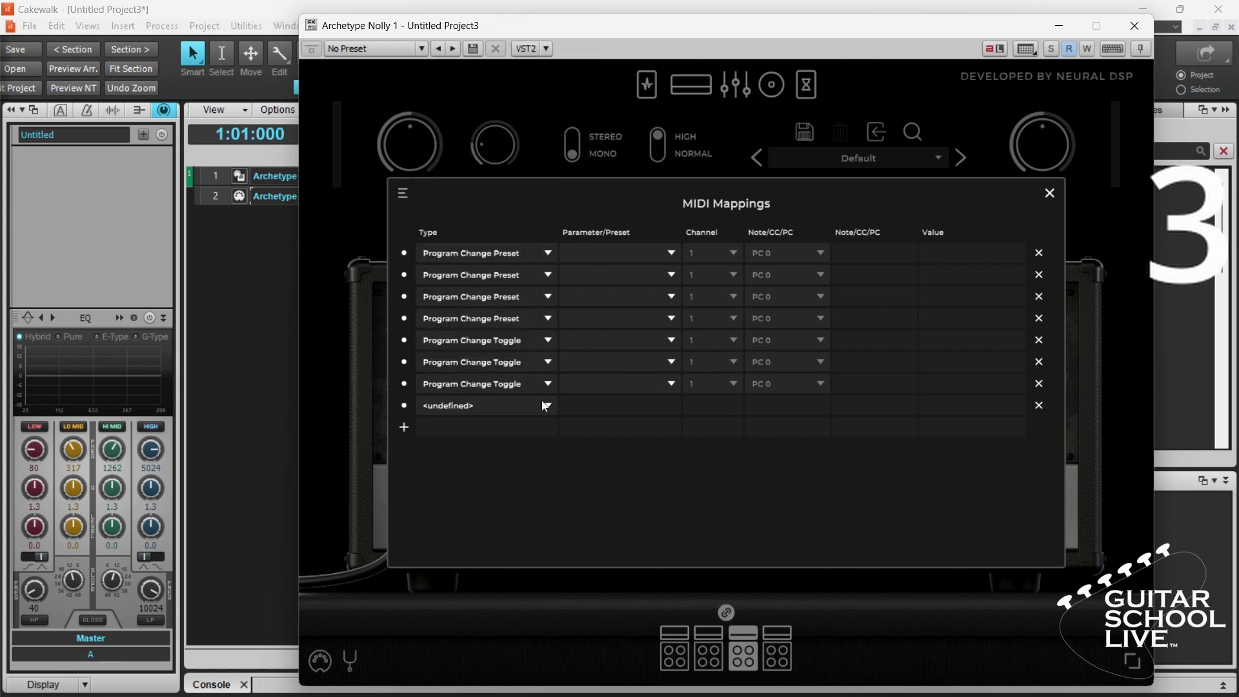
pyautogui.click(546, 406)
pyautogui.click(543, 326)
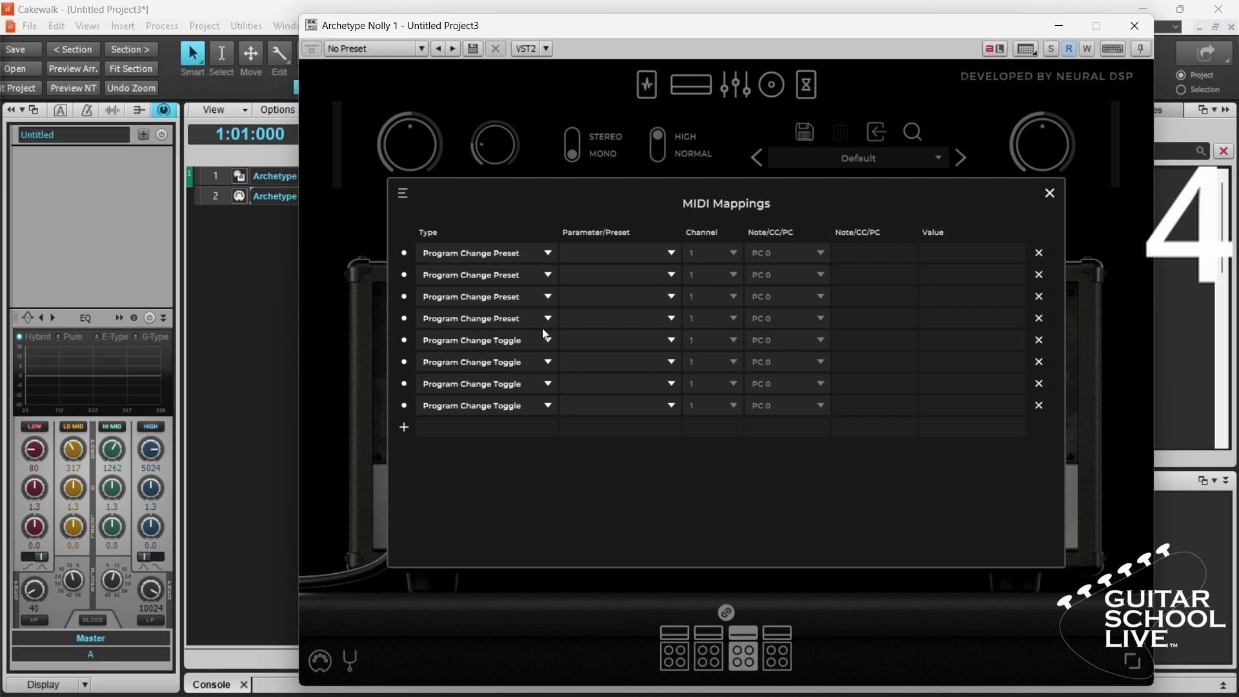
# Assign presets 666, Churggas, Clean Chords and Clean Mid Ambience to mappings 1–4.
pyautogui.click(666, 253)
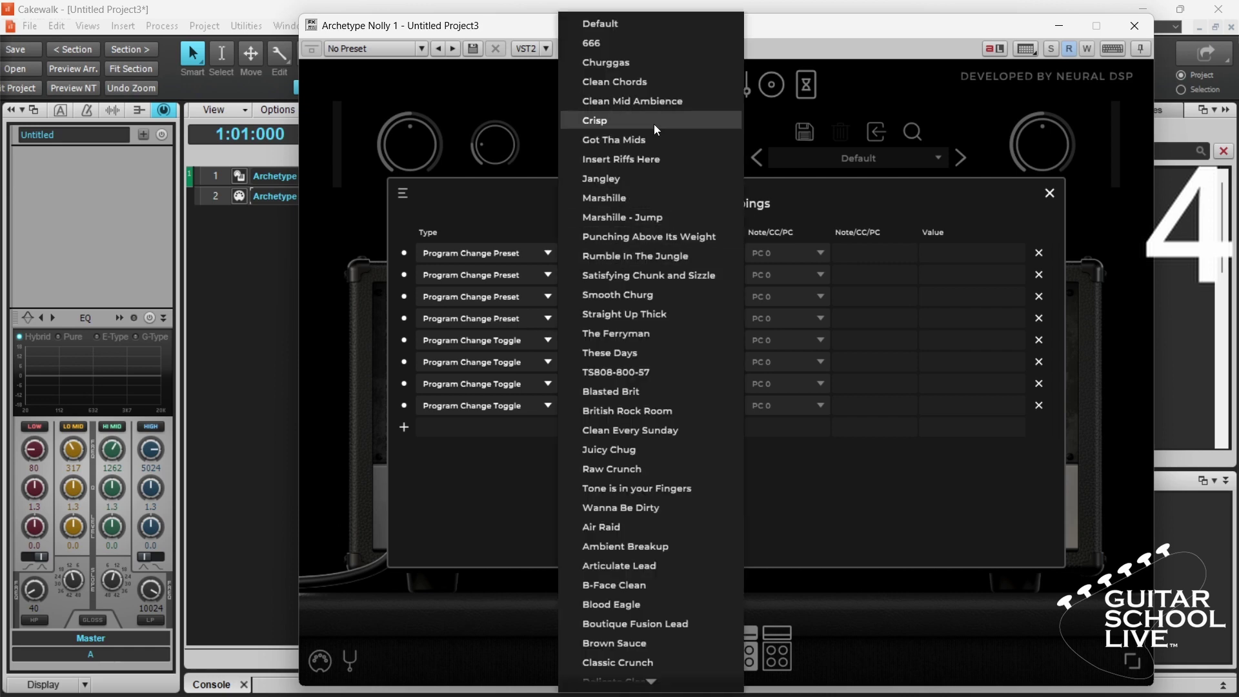
pyautogui.click(642, 53)
pyautogui.click(658, 275)
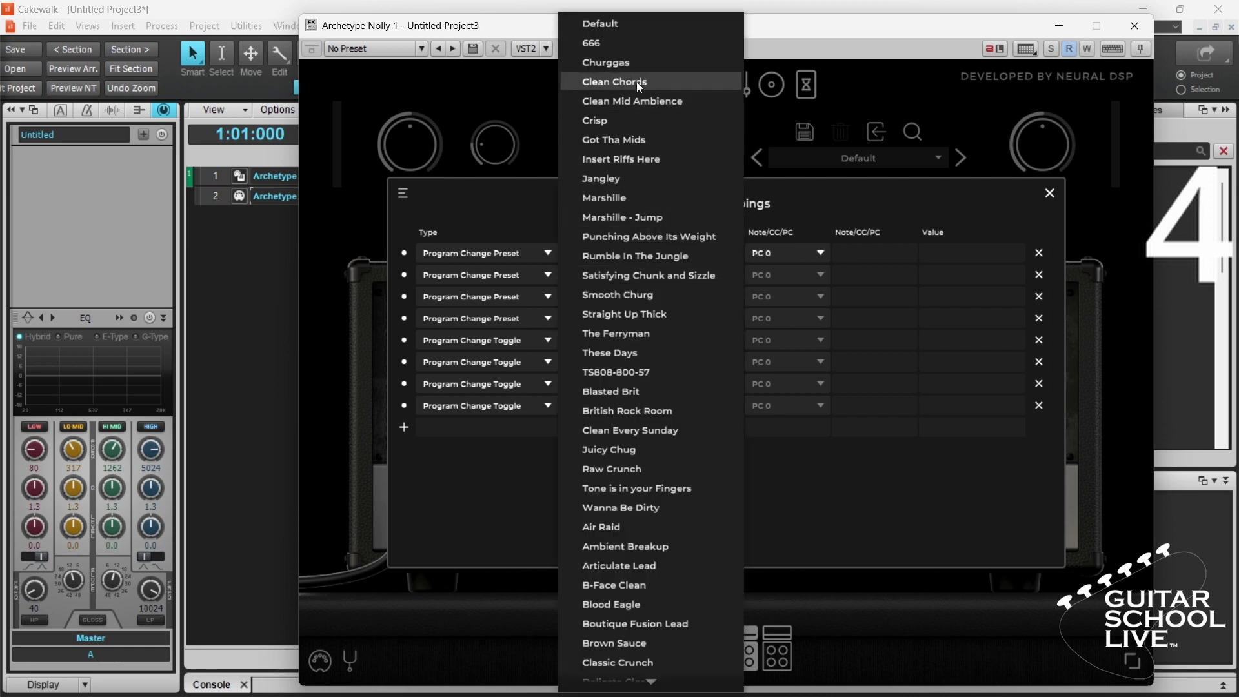
pyautogui.click(639, 62)
pyautogui.click(657, 305)
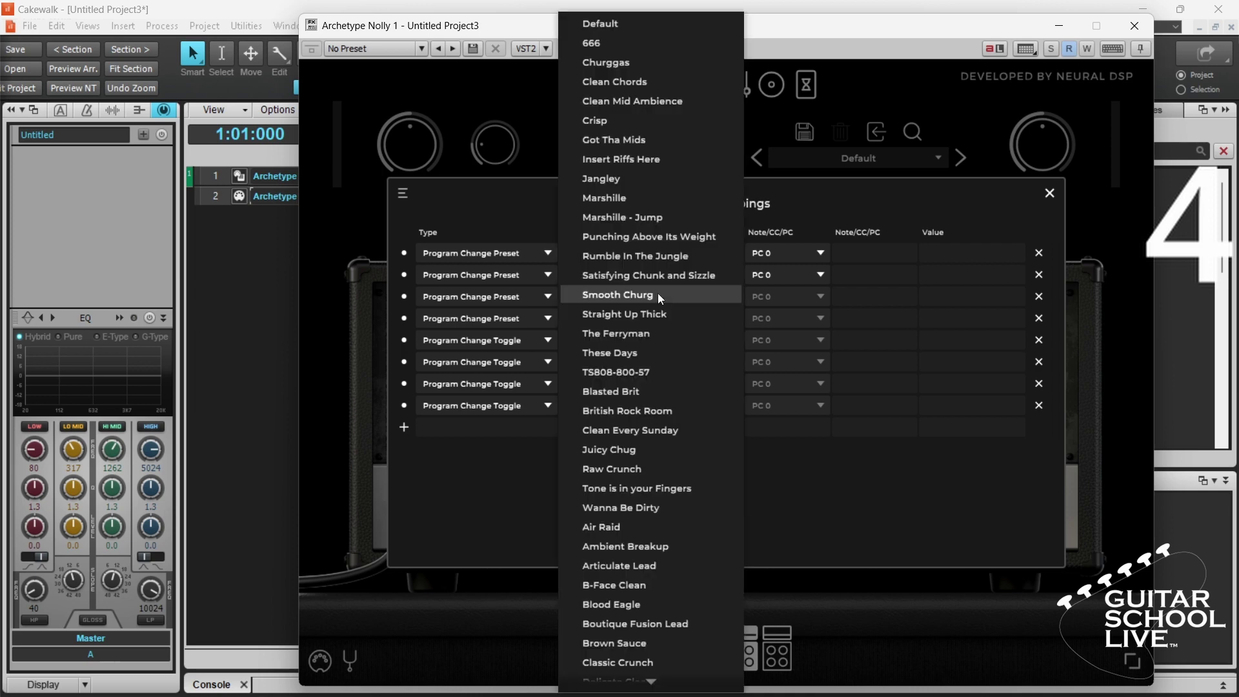
pyautogui.click(633, 83)
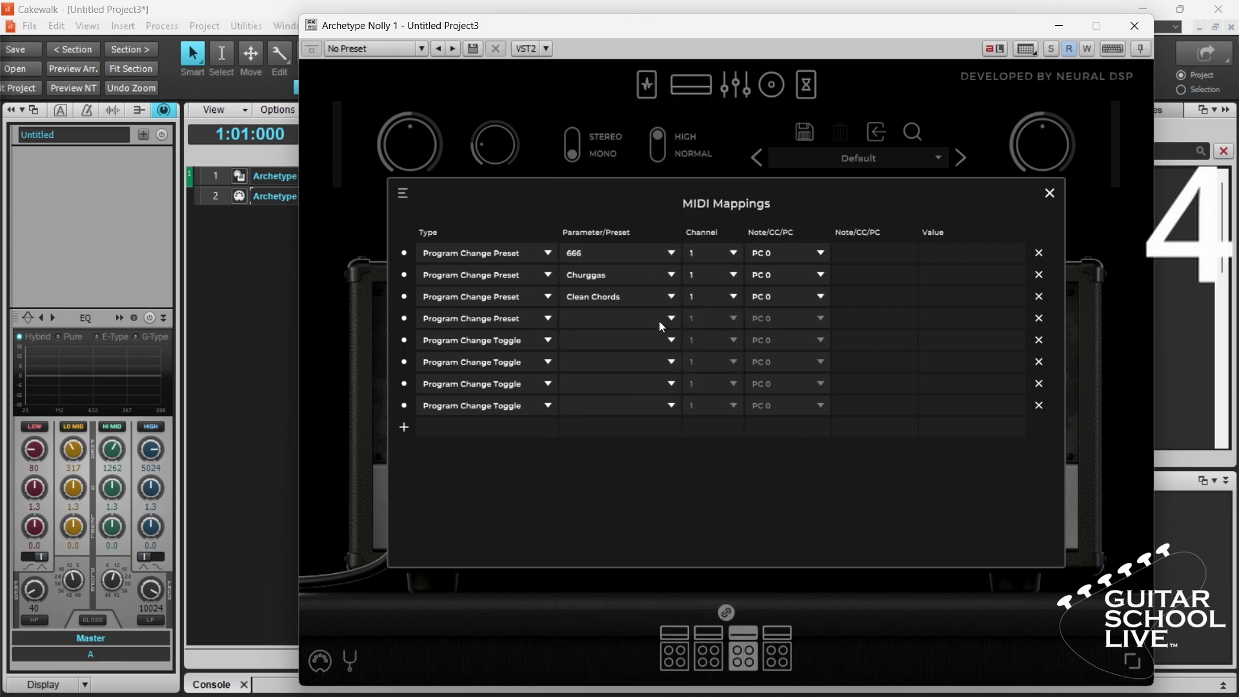
pyautogui.click(660, 322)
pyautogui.click(637, 101)
# Make mappings 5–8 toggle Comp Active, OD1 Active, Delay-1 Active and OD2 Active.
pyautogui.click(668, 340)
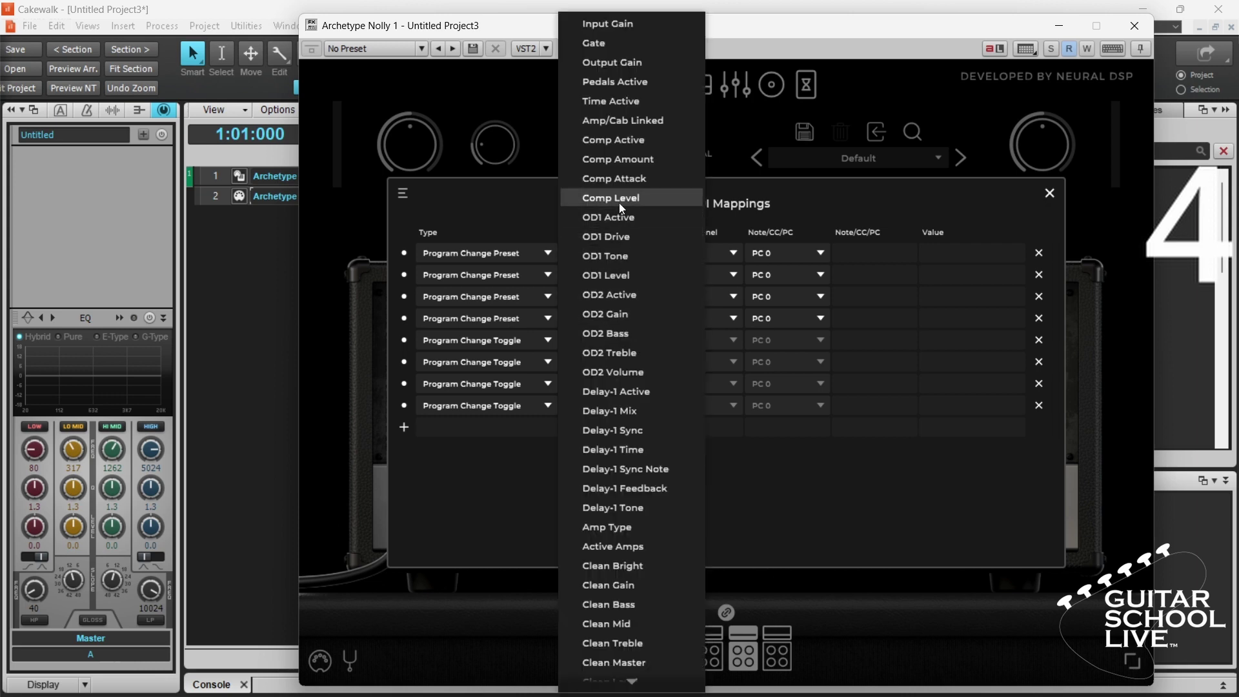
pyautogui.click(610, 145)
pyautogui.click(663, 362)
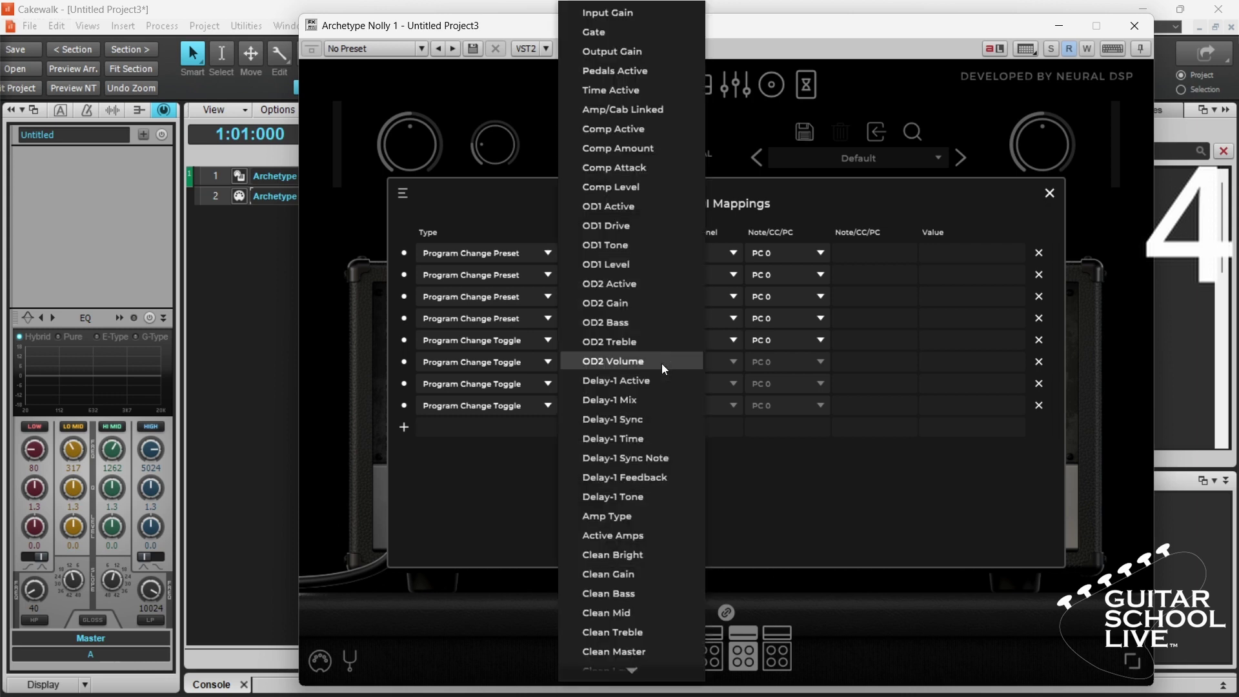
pyautogui.click(625, 206)
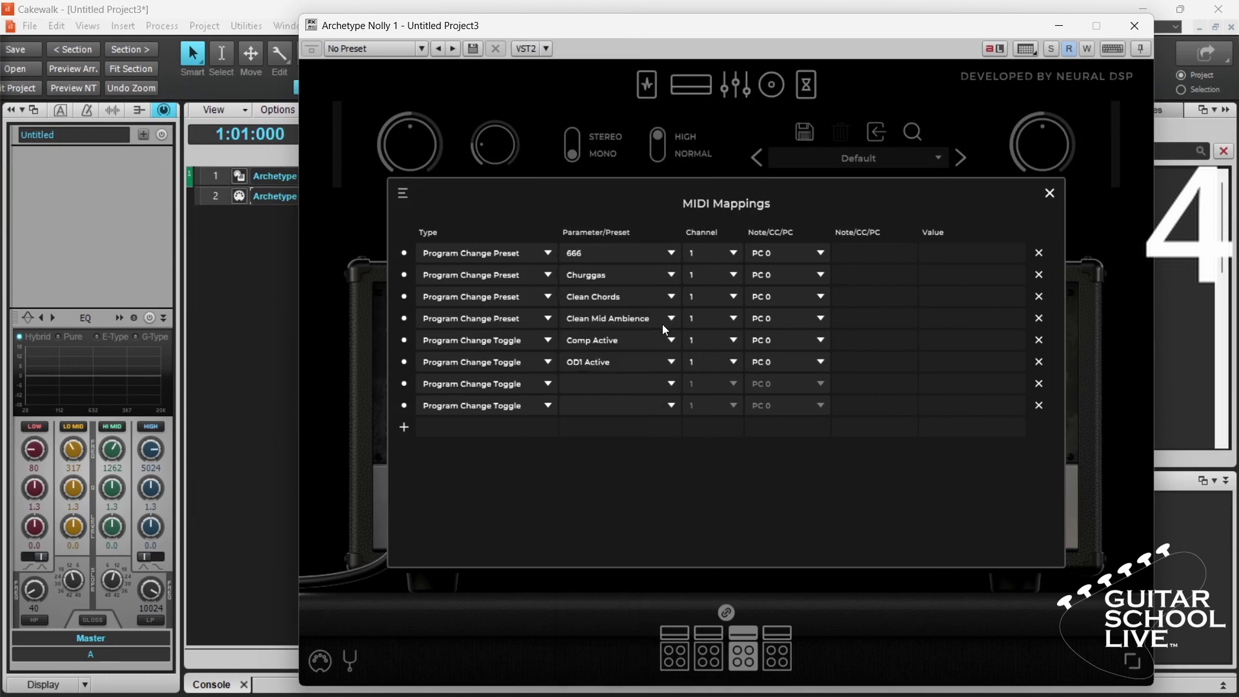
pyautogui.click(672, 384)
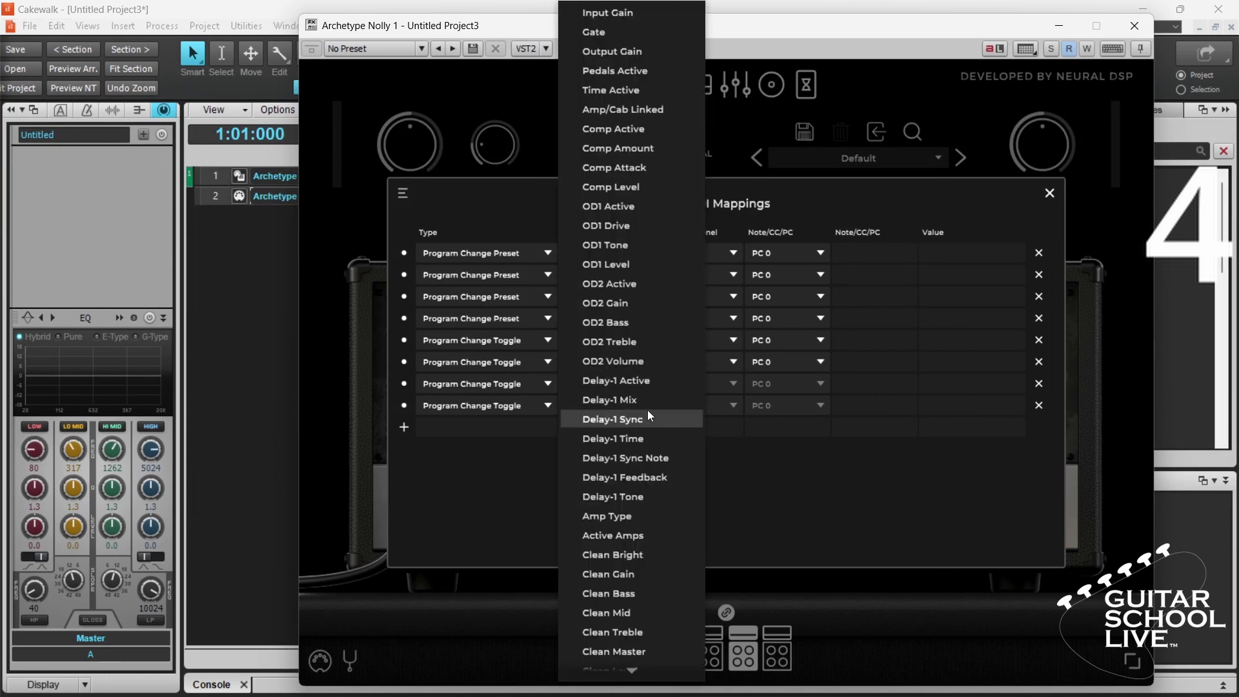
pyautogui.click(645, 383)
pyautogui.click(667, 406)
pyautogui.click(642, 289)
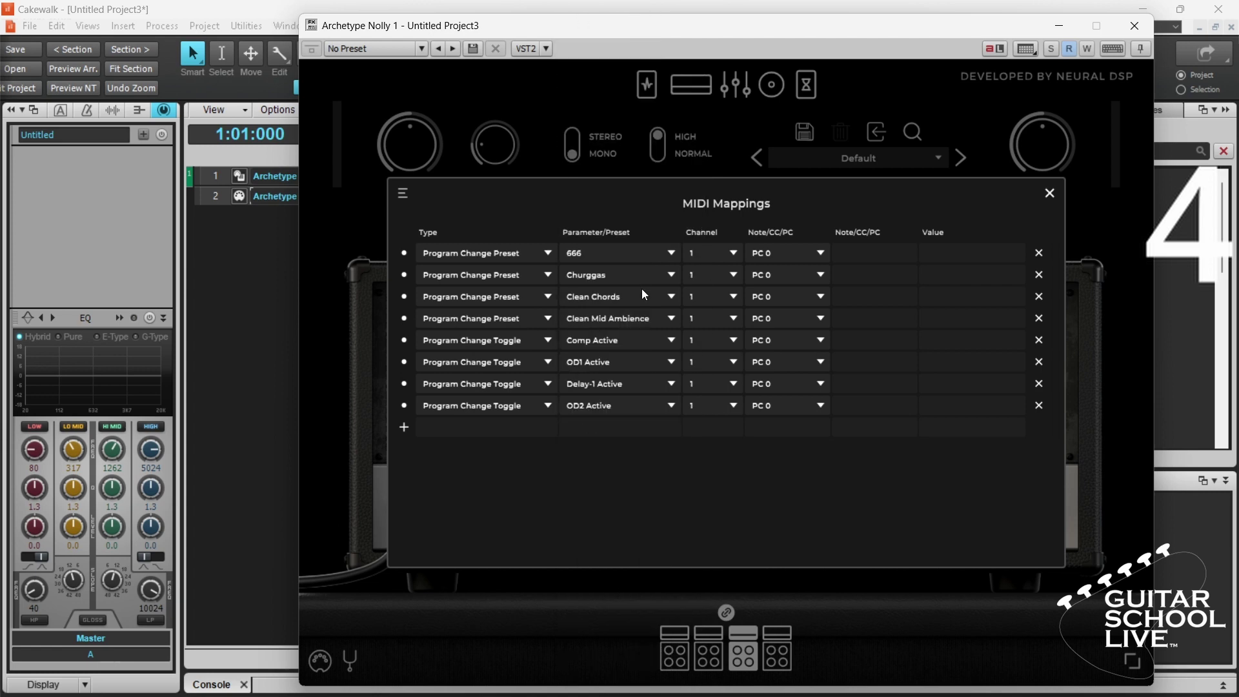
# Assign program changes PC 1, PC 2, PC 3 and PC 4 to mappings 2 through 5.
pyautogui.click(819, 254)
pyautogui.click(816, 293)
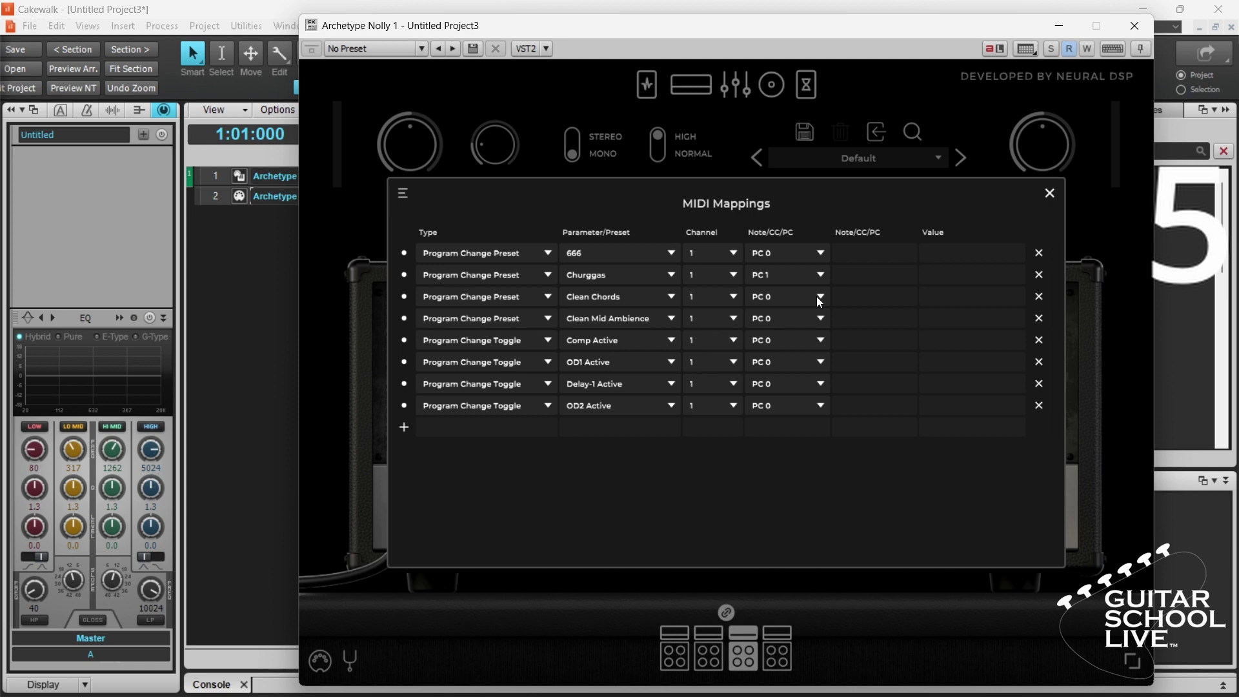
pyautogui.click(817, 297)
pyautogui.click(811, 343)
pyautogui.click(818, 319)
pyautogui.click(803, 380)
pyautogui.click(819, 340)
pyautogui.click(800, 416)
# Assign PC 5, PC 6 and PC 7 to mappings 6, 7 and 8.
pyautogui.click(819, 365)
pyautogui.click(800, 457)
pyautogui.click(817, 384)
pyautogui.click(793, 500)
pyautogui.click(820, 406)
pyautogui.click(799, 545)
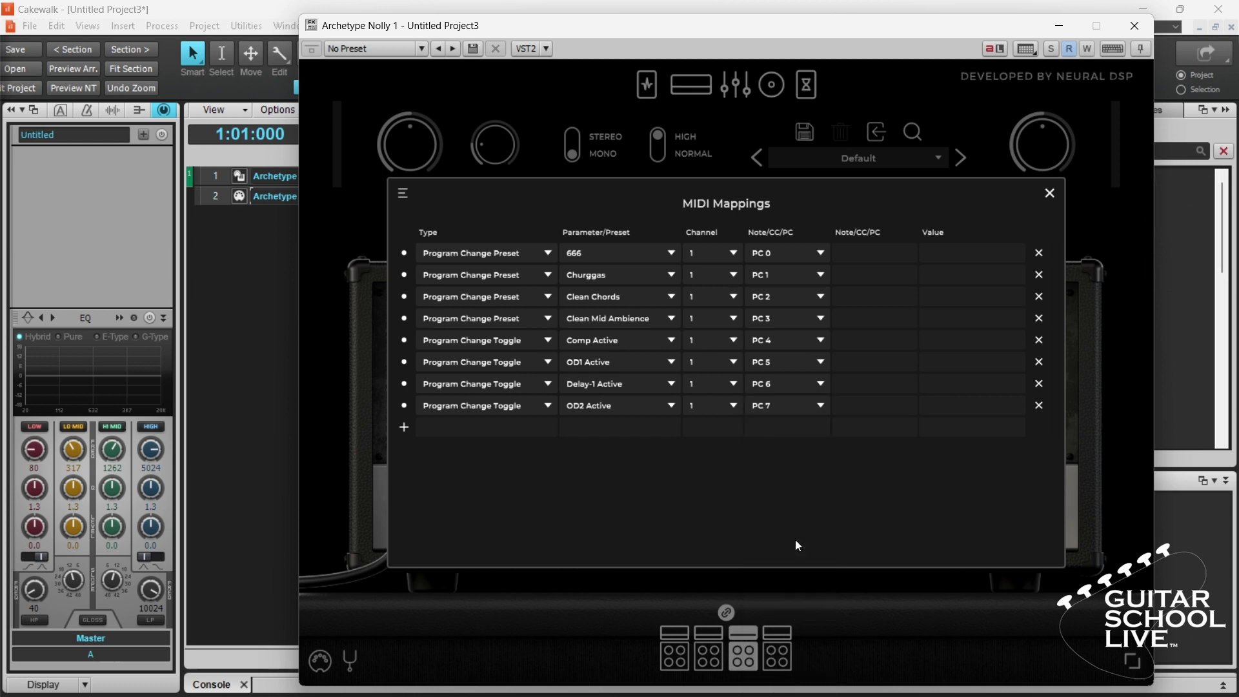
# Close the MIDI Mappings panel and show the pedal board for the Clean Mid Ambience preset.
pyautogui.click(1050, 194)
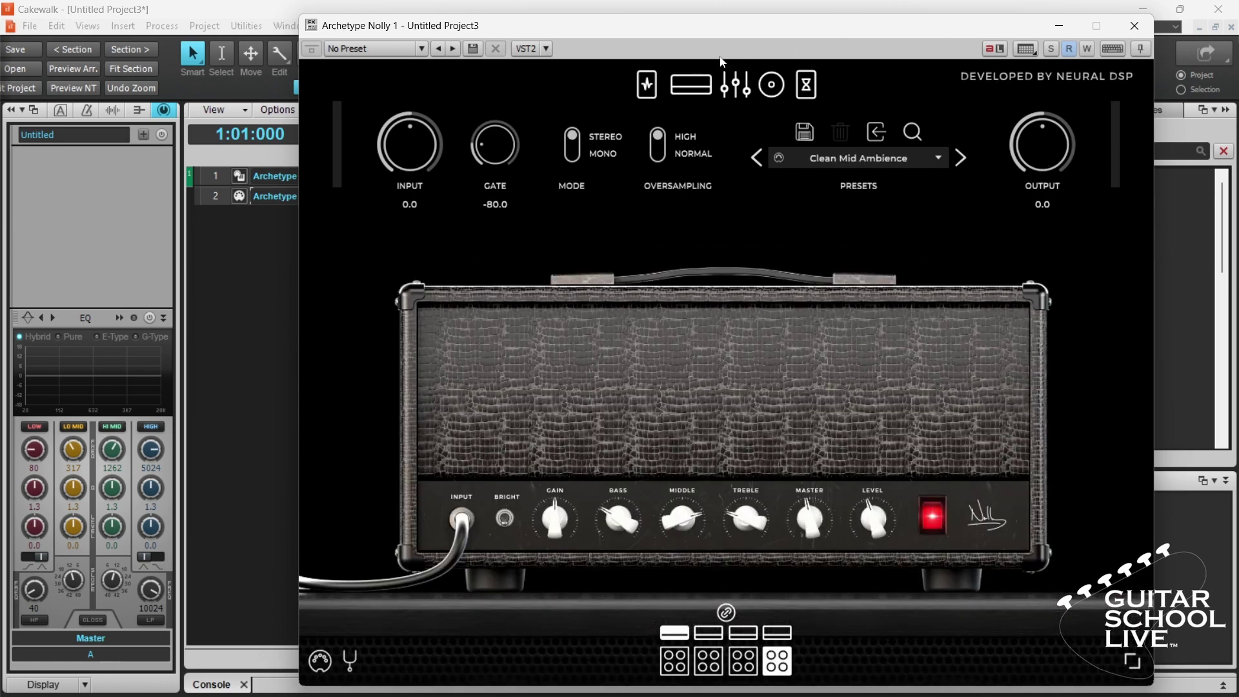
pyautogui.click(652, 84)
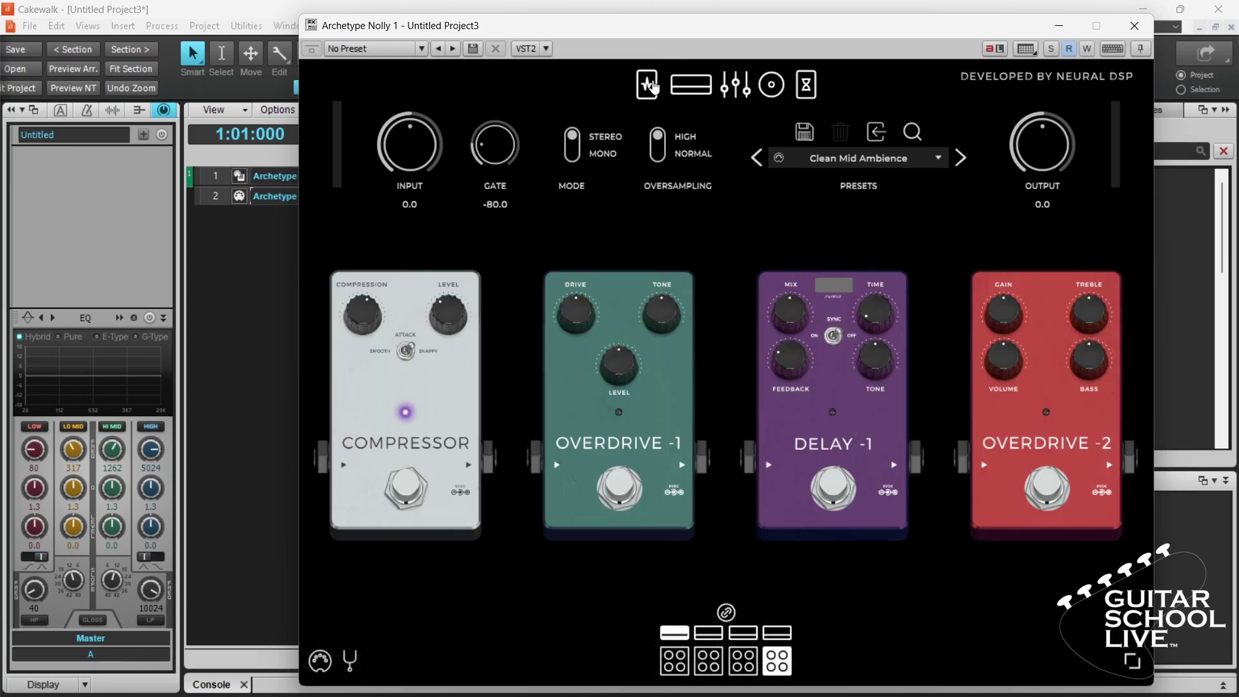